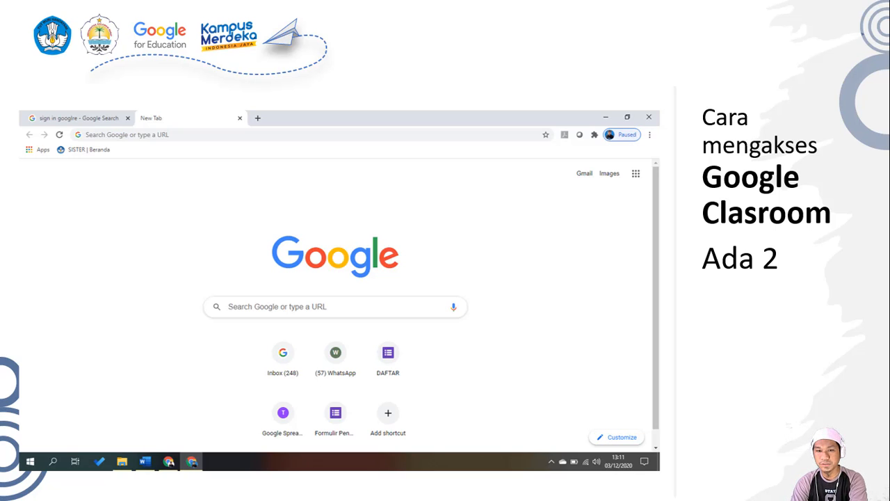
End the slide show while keeping the Camtasia recording running, and switch to Chrome.
{"action": "key", "text": "Escape"}
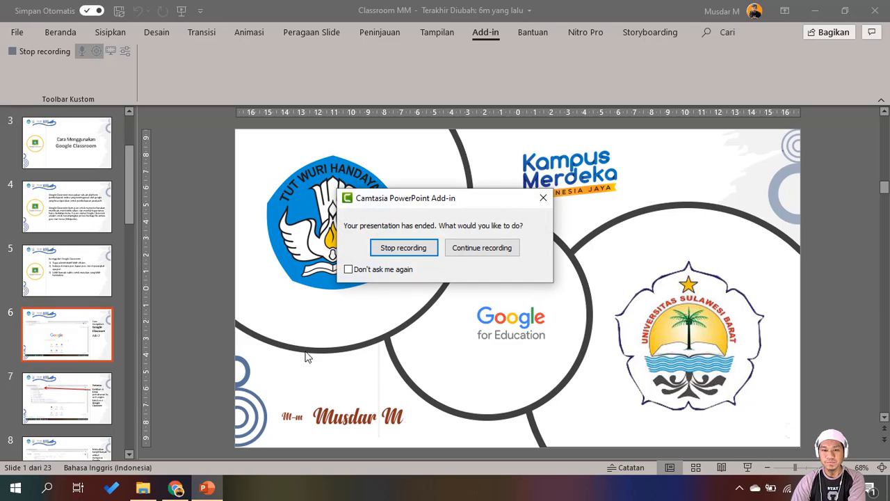
{"action": "left_click", "coordinate": [816, 14]}
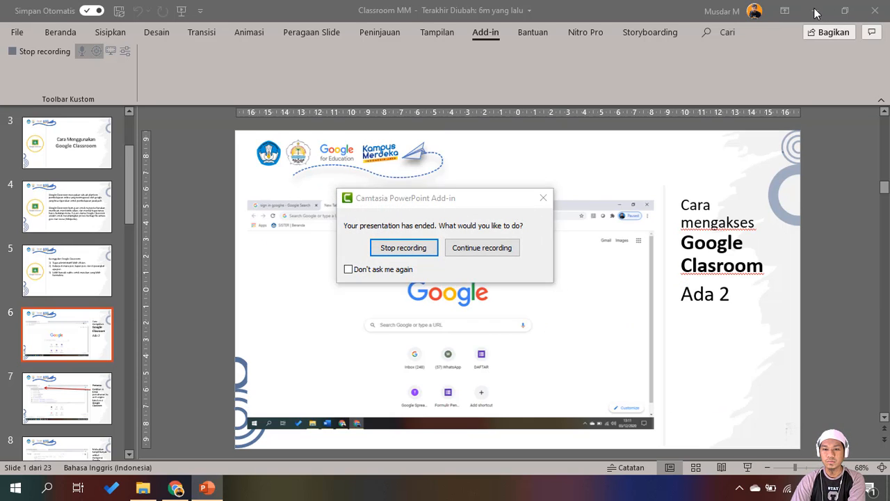
{"action": "left_click", "coordinate": [486, 249]}
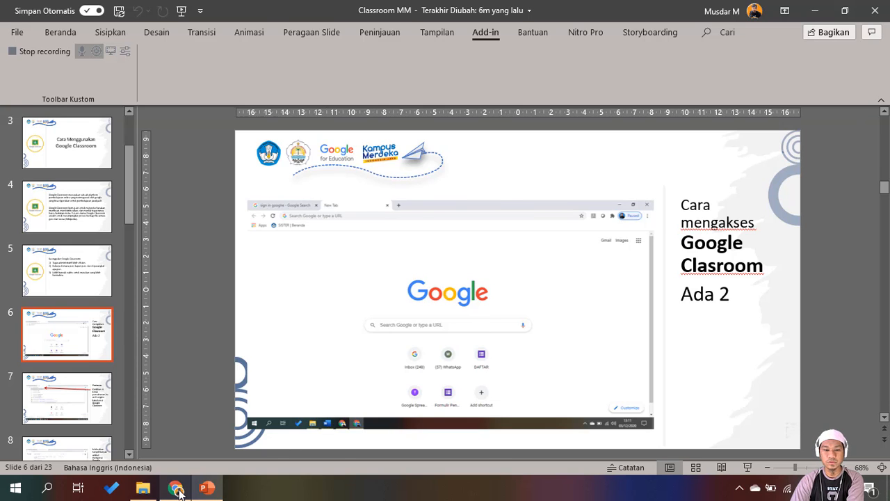
{"action": "left_click", "coordinate": [175, 488]}
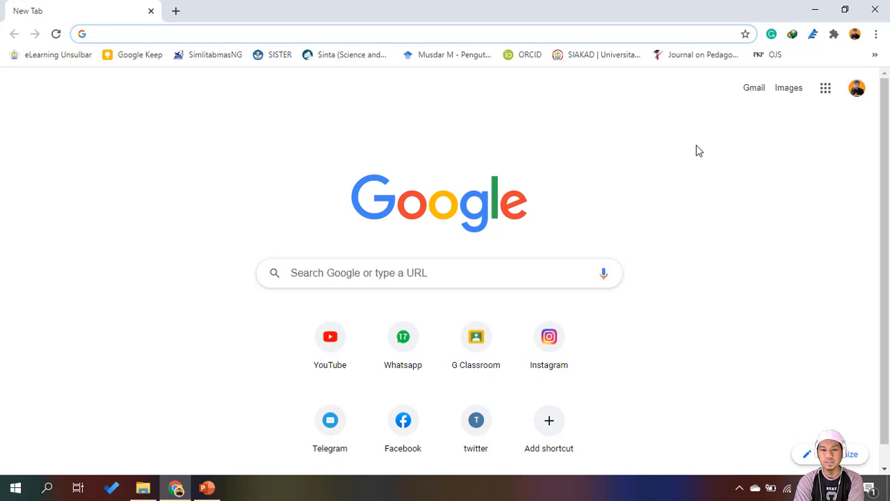
{"action": "left_click_drag", "start_coordinate": [887, 154], "coordinate": [889, 74]}
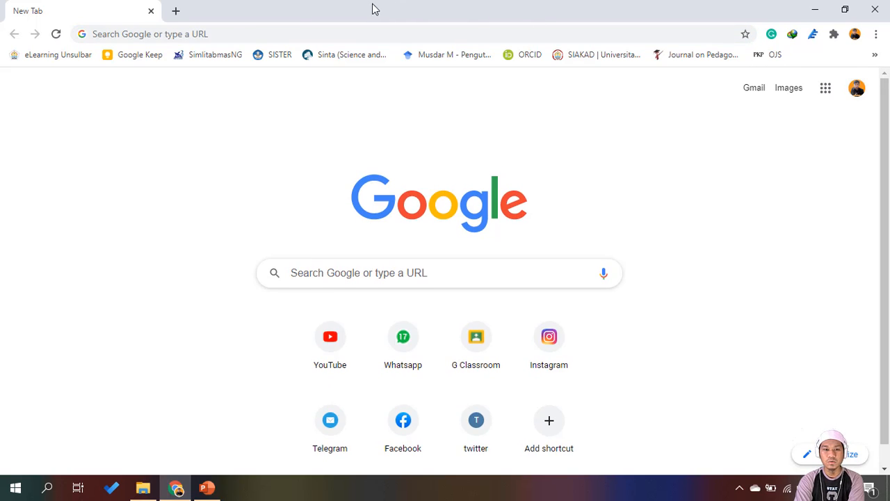
Search the web for "google classroom".
{"action": "left_click", "coordinate": [223, 34]}
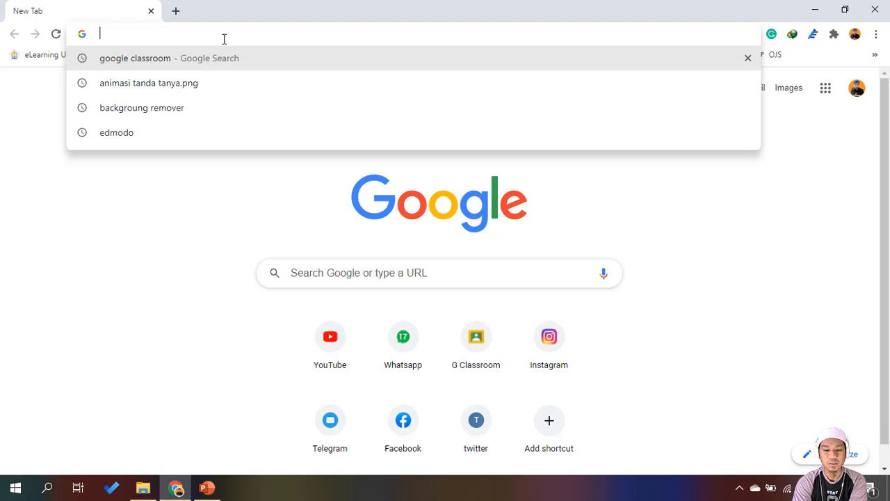
{"action": "type", "text": "goo"}
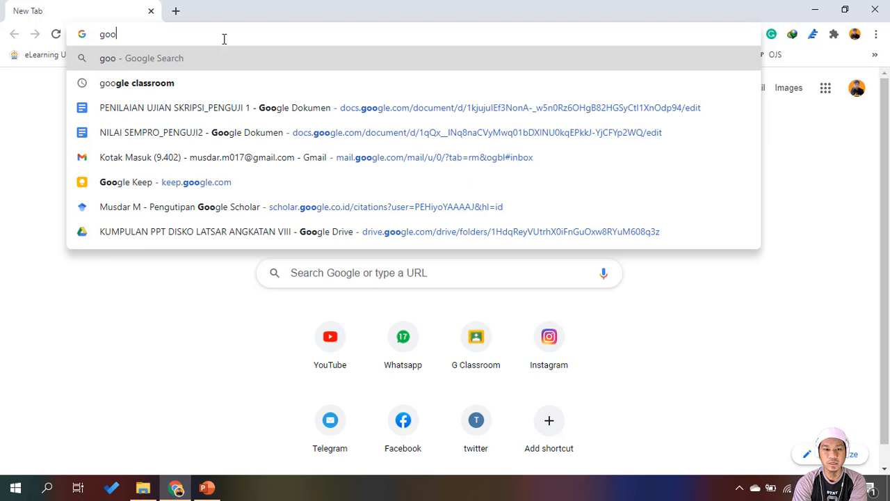
{"action": "type", "text": "le c"}
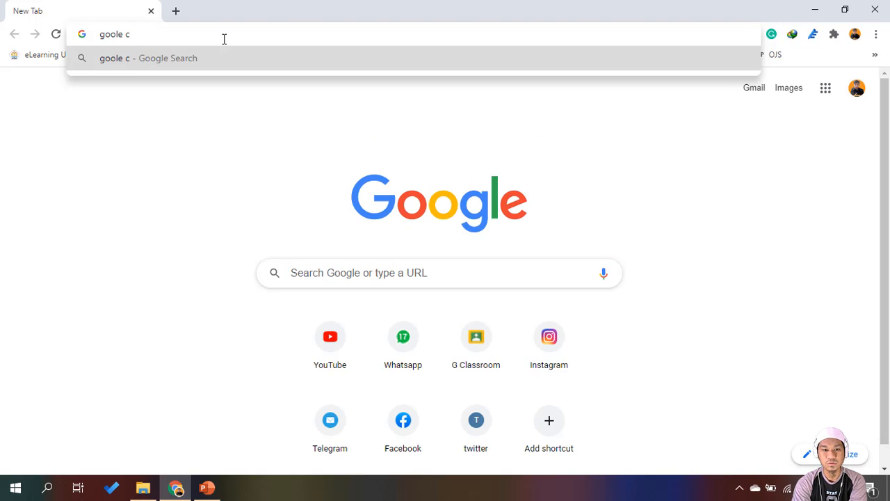
{"action": "type", "text": "lass"}
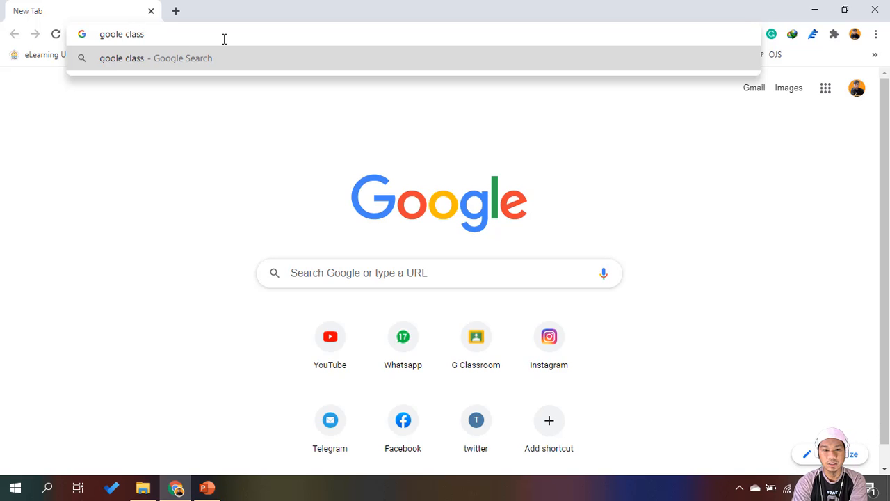
{"action": "key", "text": "BackSpace"}
{"action": "key", "text": "BackSpace"}
{"action": "key", "text": "BackSpace"}
{"action": "key", "text": "BackSpace"}
{"action": "key", "text": "BackSpace"}
{"action": "key", "text": "BackSpace"}
{"action": "key", "text": "BackSpace"}
{"action": "key", "text": "BackSpace"}
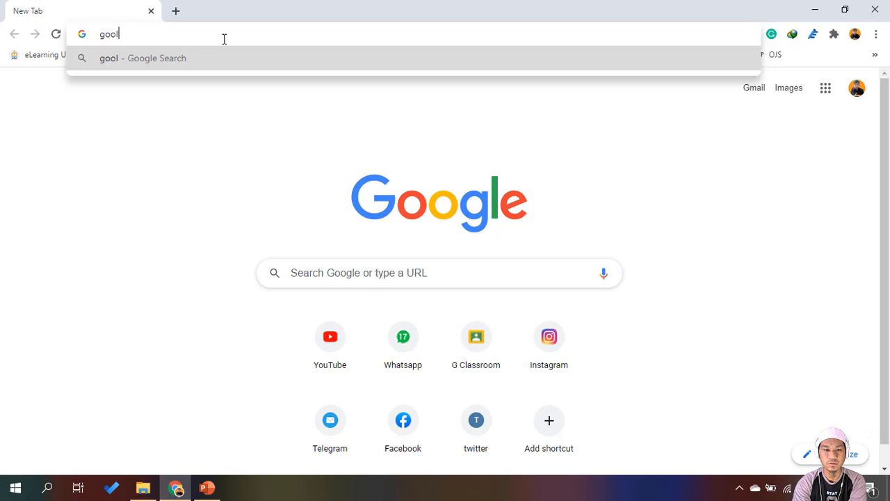
{"action": "type", "text": "gle "}
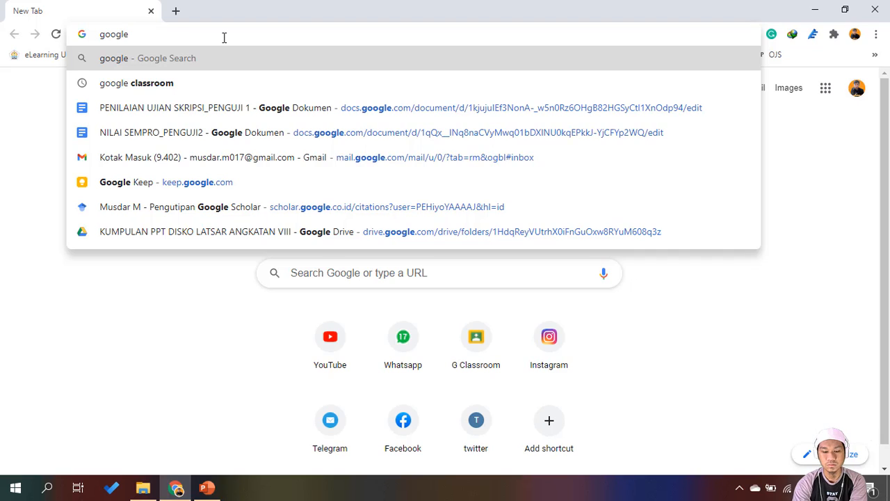
{"action": "type", "text": "classroom"}
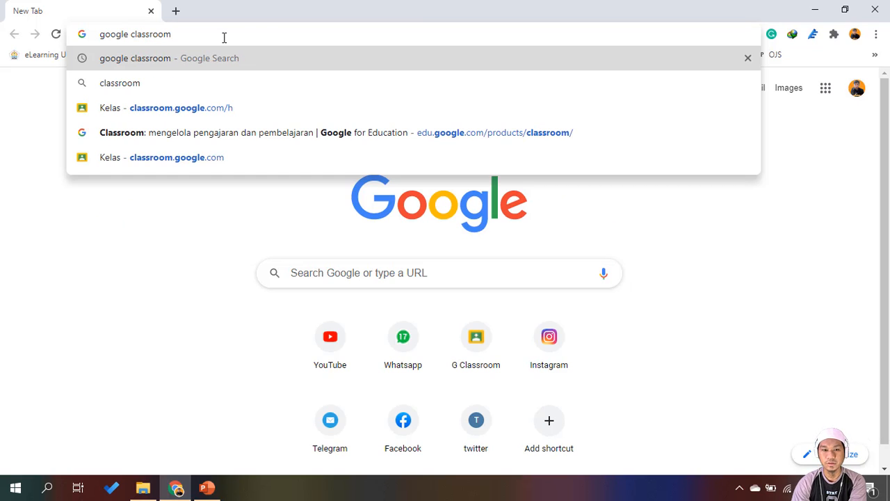
{"action": "key", "text": "Return"}
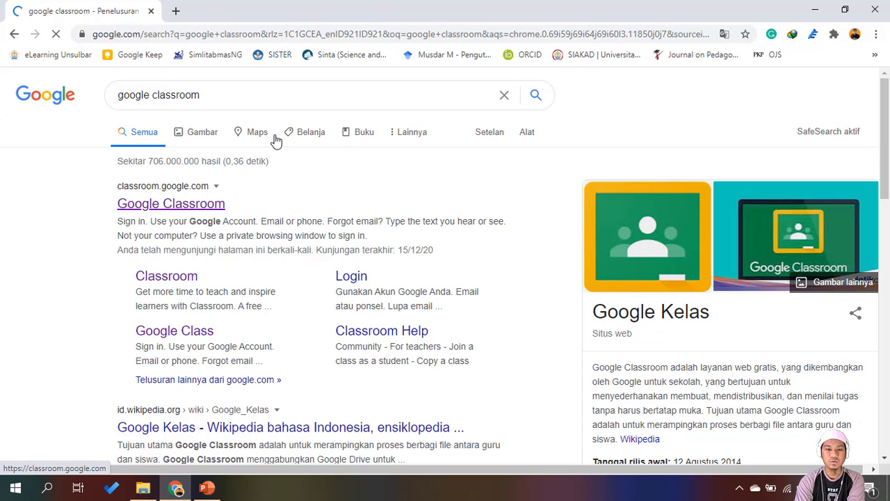
Open the Google Classroom result on classroom.google.com and look through all the class cards.
{"action": "left_click", "coordinate": [193, 203]}
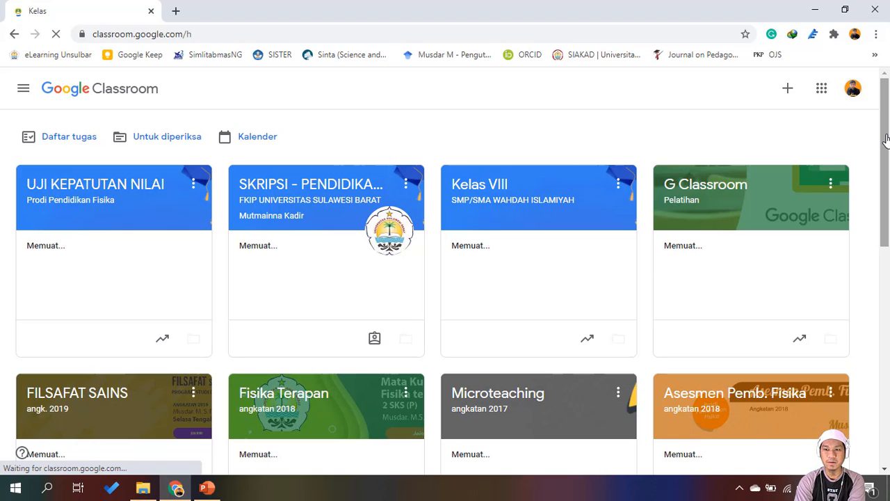
{"action": "scroll", "coordinate": [887, 181], "scroll_direction": "down", "scroll_amount": 1}
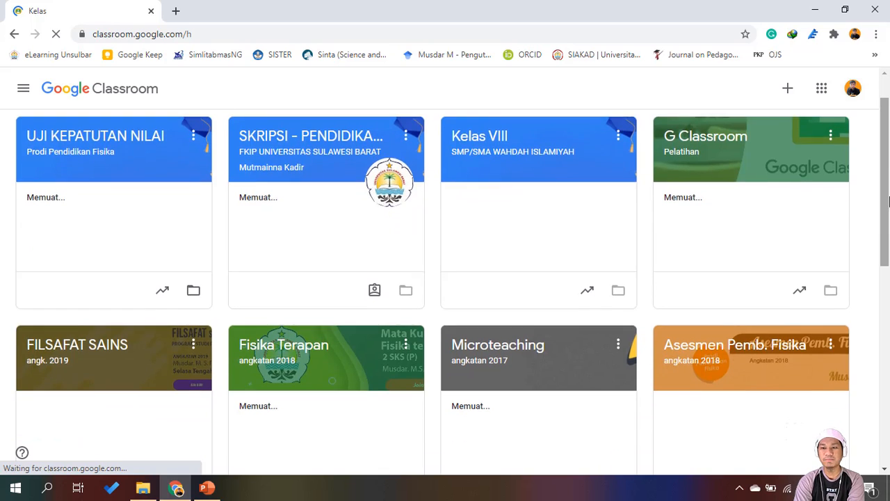
{"action": "scroll", "coordinate": [888, 202], "scroll_direction": "down", "scroll_amount": 5}
{"action": "scroll", "coordinate": [887, 104], "scroll_direction": "up", "scroll_amount": 6}
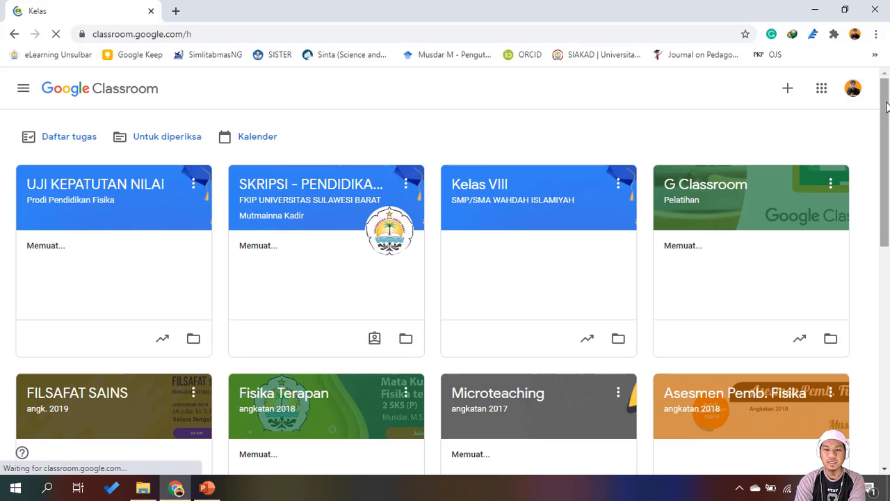
{"action": "scroll", "coordinate": [887, 201], "scroll_direction": "down", "scroll_amount": 1}
{"action": "scroll", "coordinate": [887, 200], "scroll_direction": "down", "scroll_amount": 6}
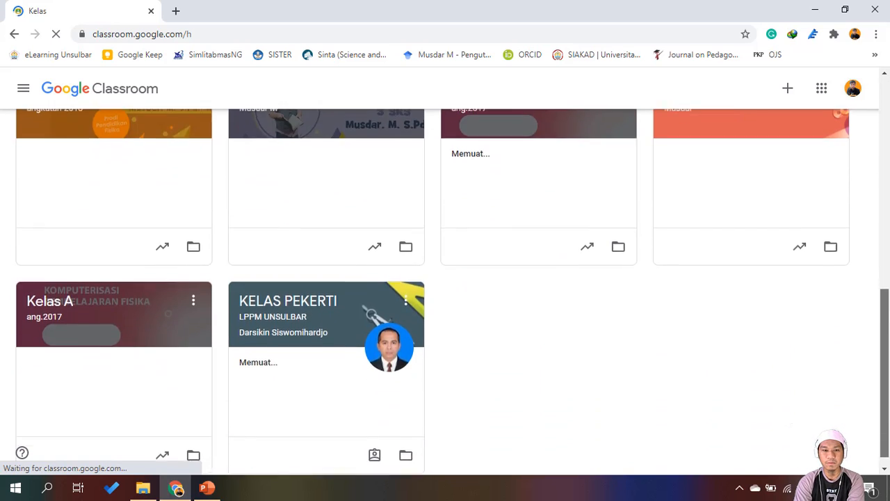
{"action": "left_click_drag", "start_coordinate": [885, 410], "coordinate": [886, 200]}
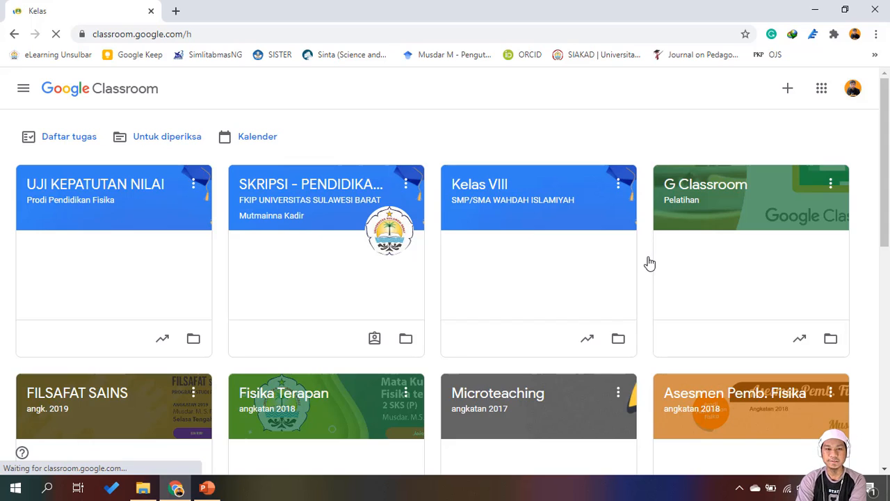
Open a new browser tab and bring up the list of Google apps.
{"action": "left_click", "coordinate": [176, 10]}
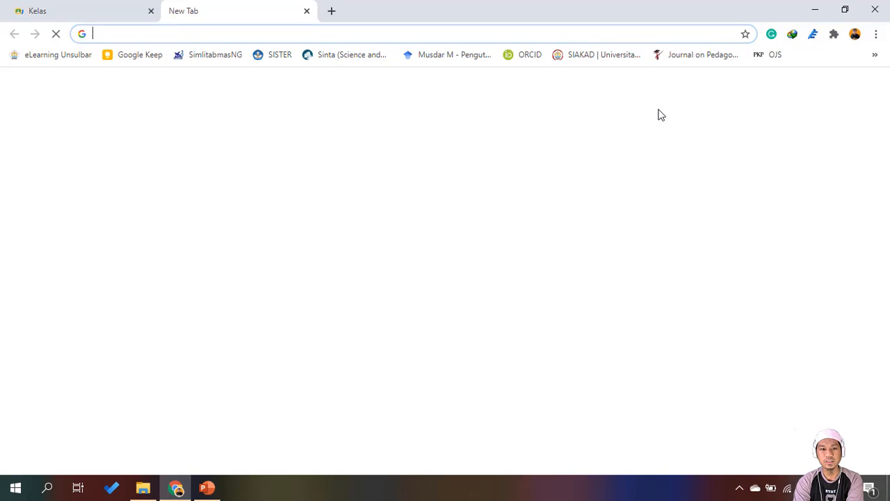
{"action": "left_click", "coordinate": [229, 33]}
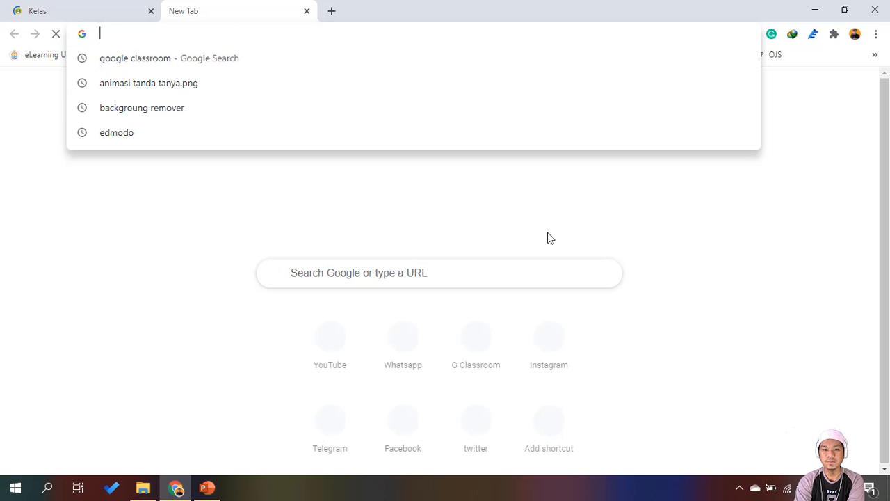
{"action": "left_click", "coordinate": [548, 238]}
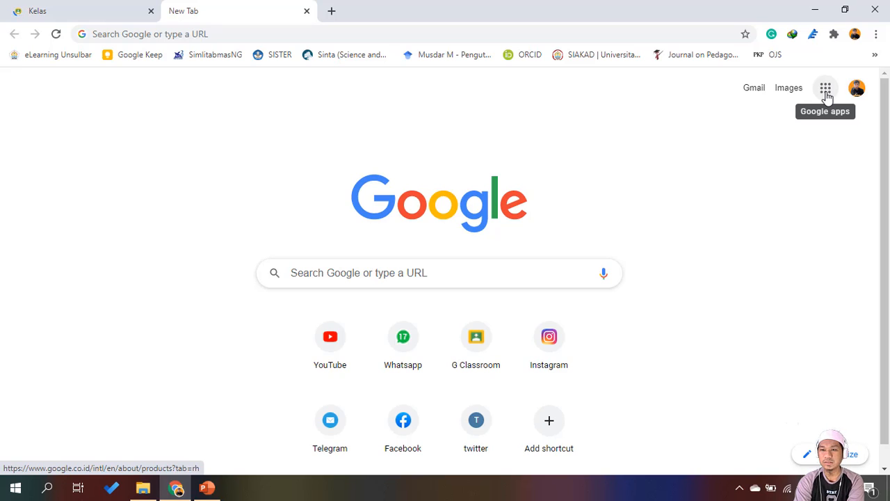
{"action": "left_click", "coordinate": [825, 89]}
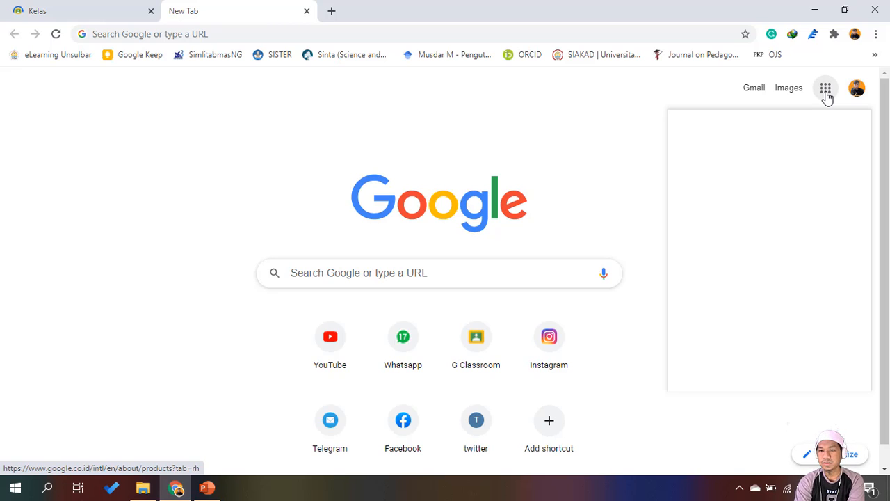
{"action": "left_click", "coordinate": [831, 92]}
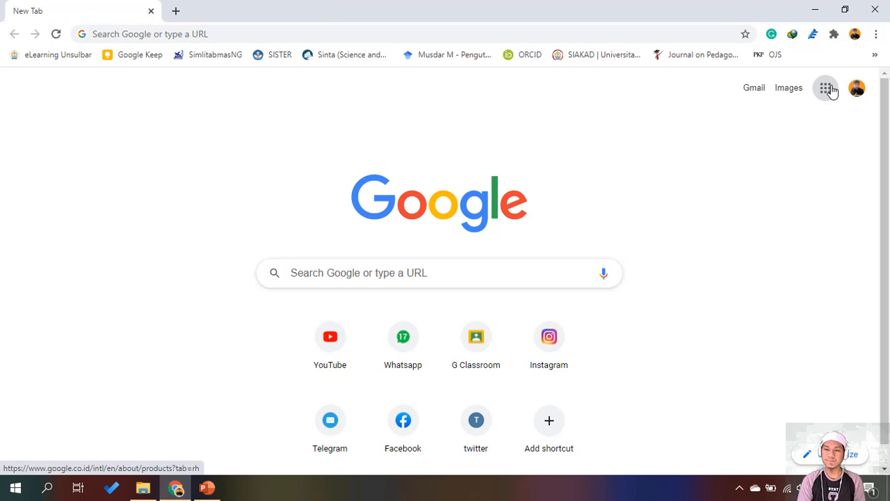
{"action": "left_click", "coordinate": [831, 92]}
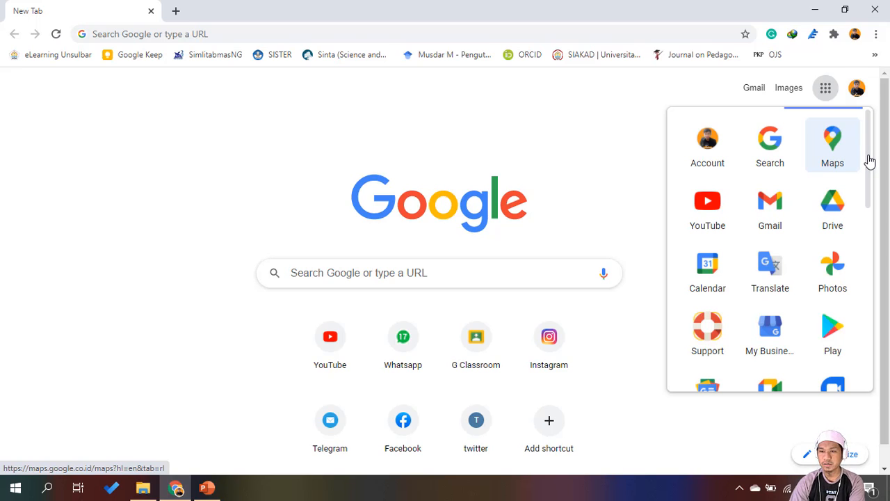
Find Classroom among the Google apps and open it.
{"action": "scroll", "coordinate": [868, 188], "scroll_direction": "down", "scroll_amount": 5}
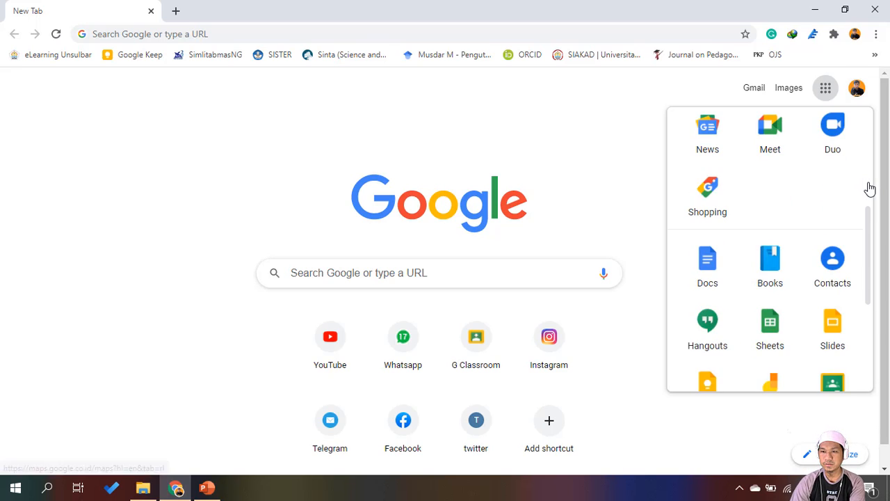
{"action": "scroll", "coordinate": [775, 227], "scroll_direction": "up", "scroll_amount": 5}
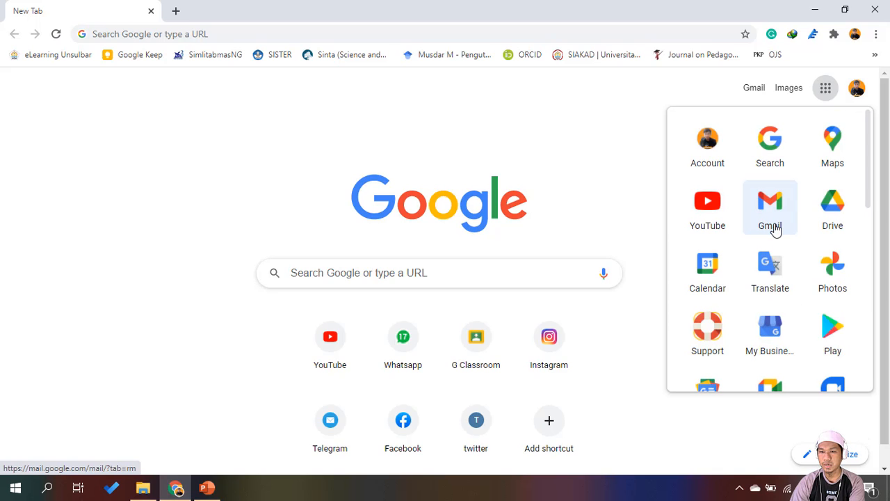
{"action": "scroll", "coordinate": [776, 231], "scroll_direction": "down", "scroll_amount": 10}
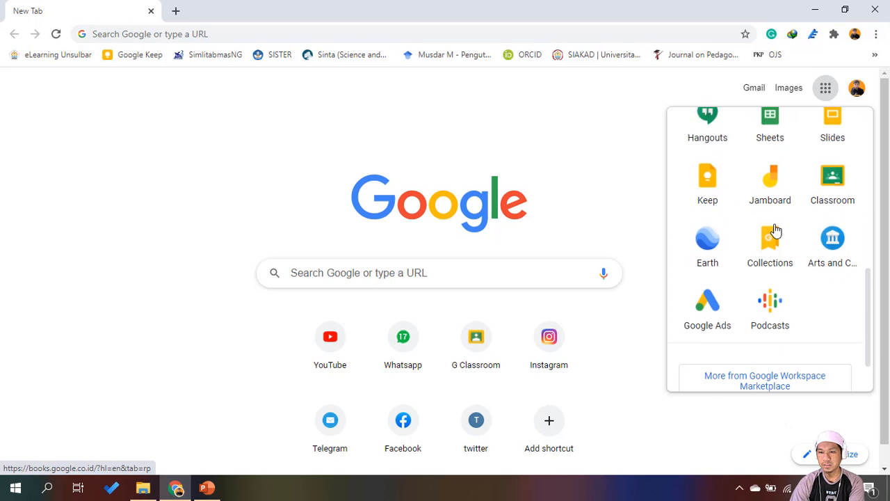
{"action": "scroll", "coordinate": [775, 231], "scroll_direction": "up", "scroll_amount": 1}
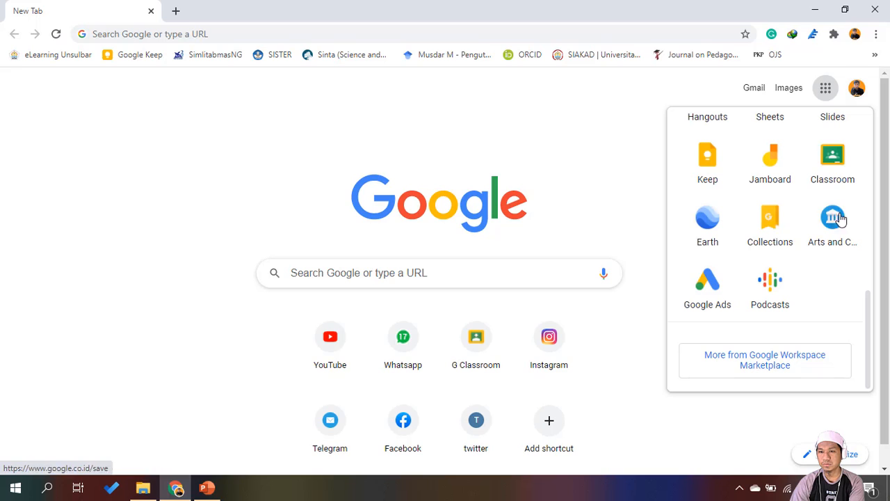
{"action": "left_click", "coordinate": [839, 167]}
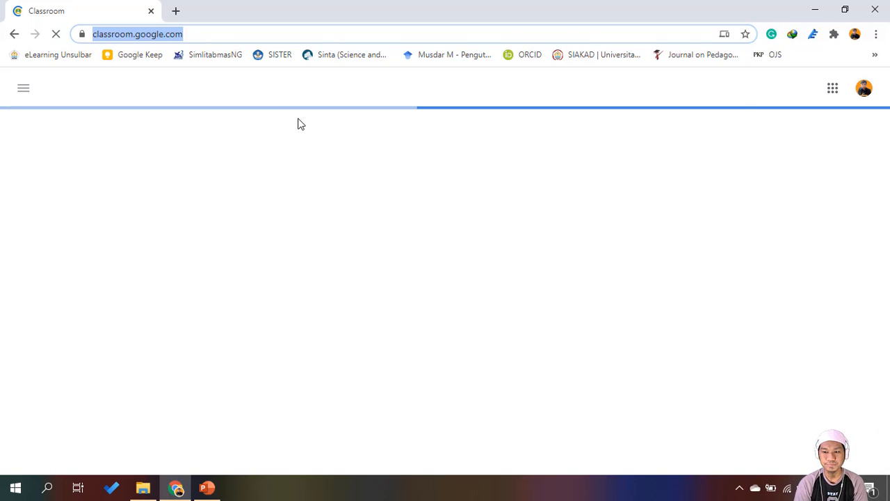
Check the Classroom page address and look over the class cards on the home page.
{"action": "left_click", "coordinate": [187, 33]}
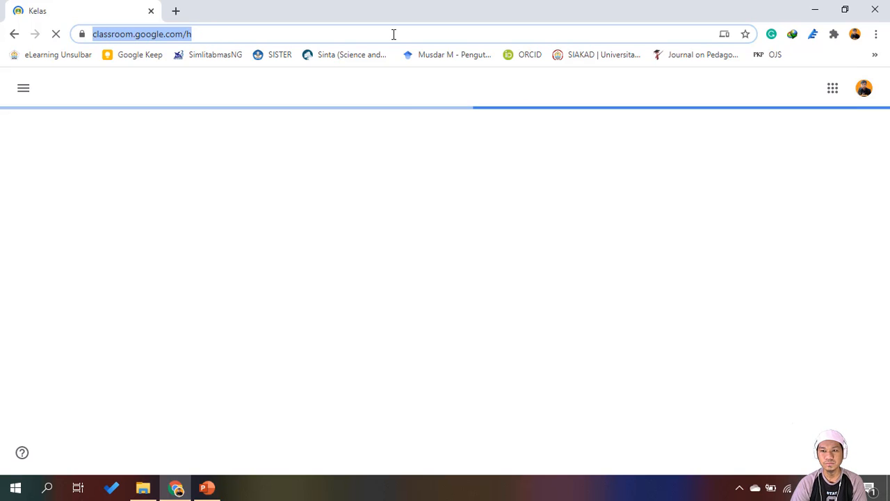
{"action": "left_click", "coordinate": [261, 34]}
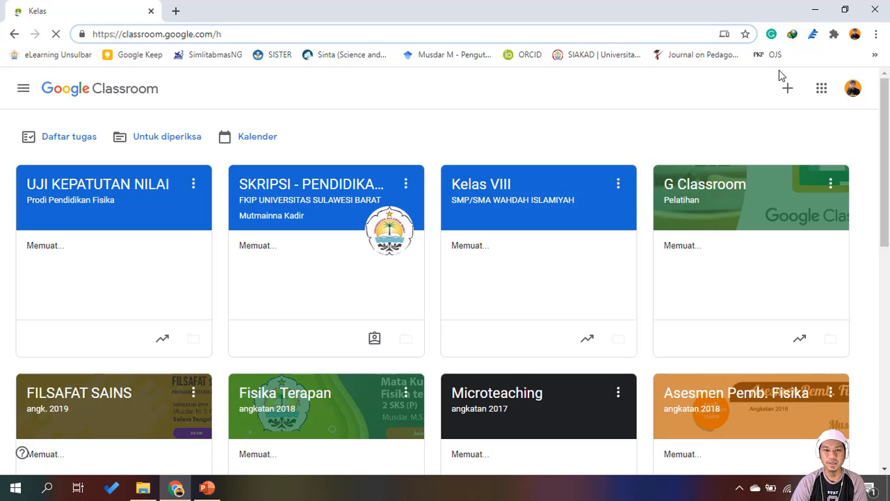
{"action": "scroll", "coordinate": [887, 106], "scroll_direction": "down", "scroll_amount": 3}
{"action": "scroll", "coordinate": [886, 105], "scroll_direction": "up", "scroll_amount": 3}
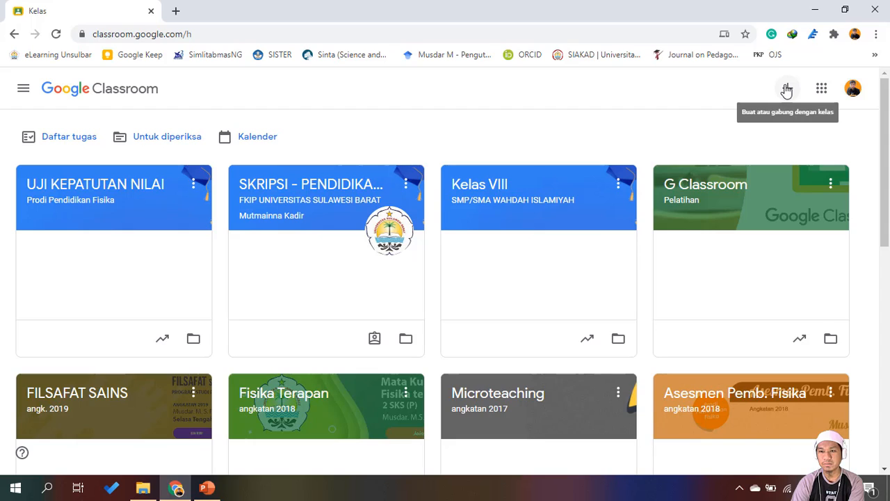
Start creating a new class and accept the notice about not using Classroom at a school with students.
{"action": "left_click", "coordinate": [786, 91]}
{"action": "left_click", "coordinate": [787, 90]}
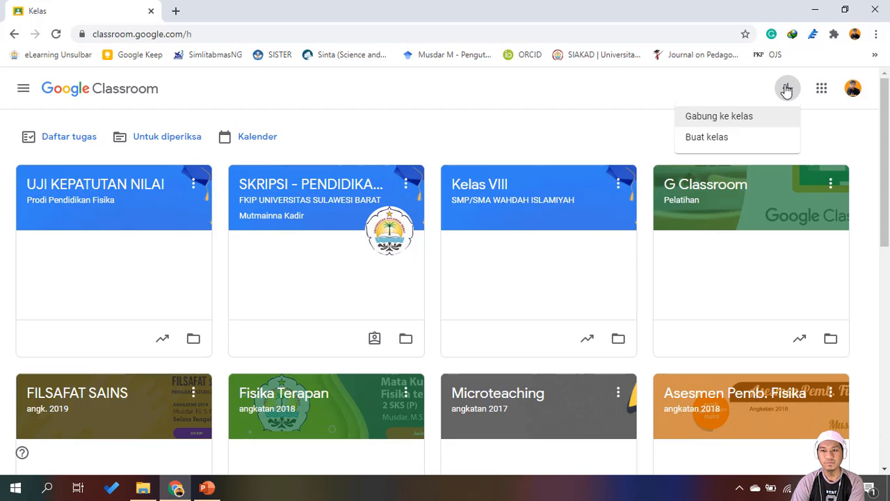
{"action": "left_click", "coordinate": [719, 140]}
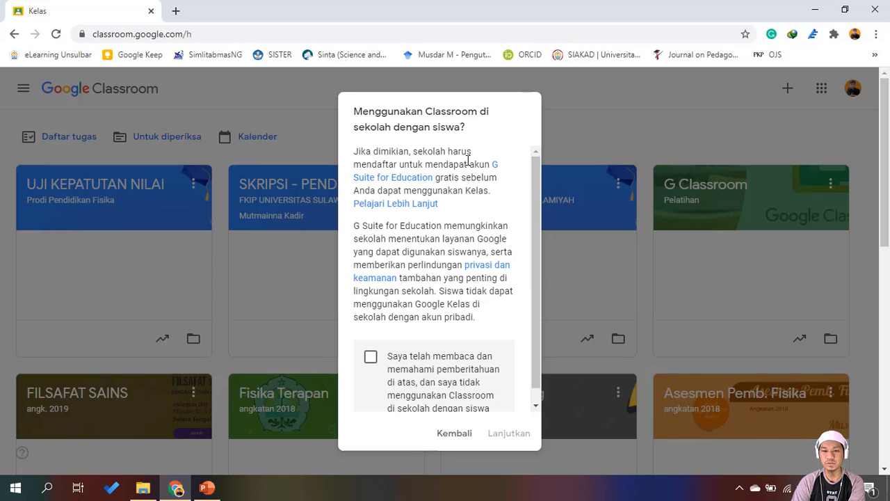
{"action": "scroll", "coordinate": [467, 161], "scroll_direction": "down", "scroll_amount": 3}
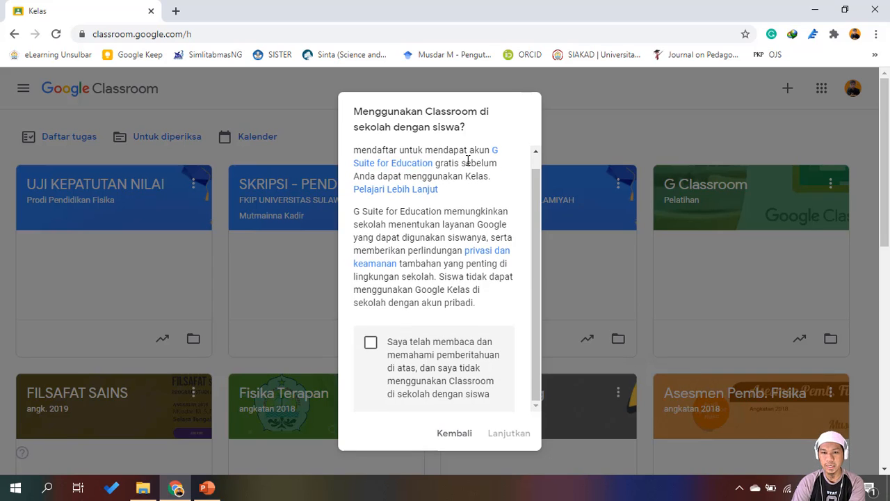
{"action": "left_click", "coordinate": [373, 348]}
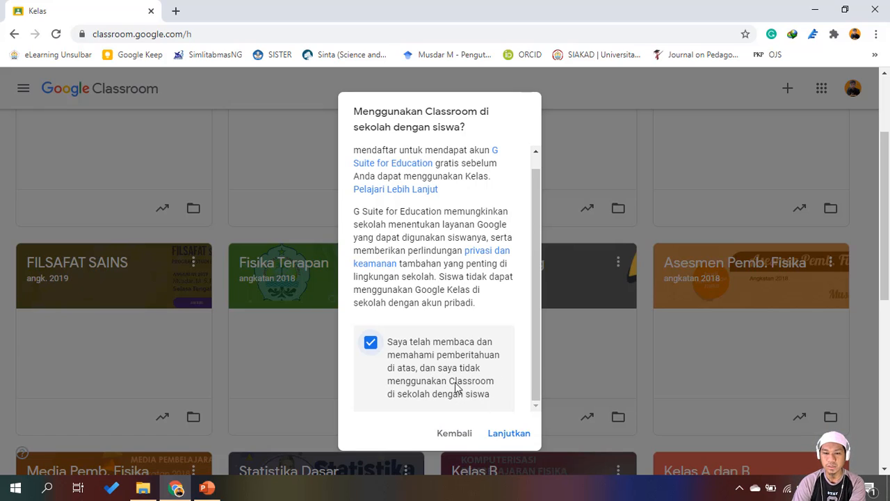
{"action": "scroll", "coordinate": [486, 365], "scroll_direction": "down", "scroll_amount": 1}
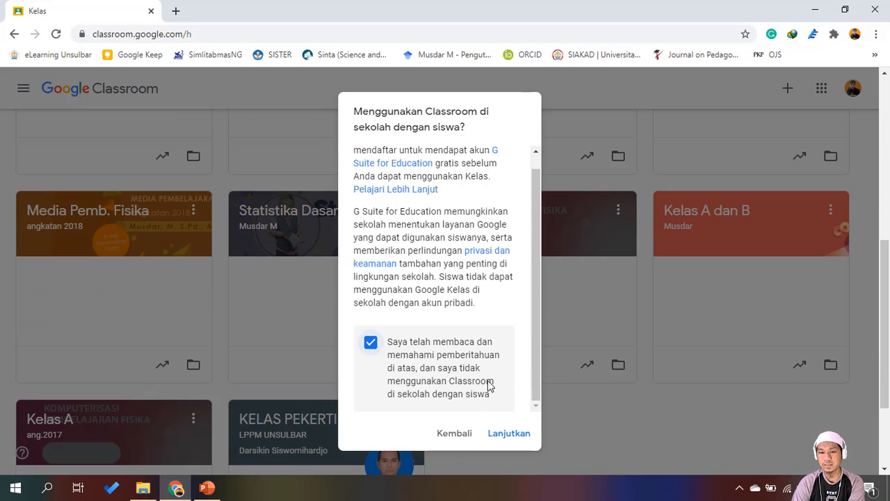
{"action": "left_click", "coordinate": [372, 346]}
{"action": "left_click", "coordinate": [374, 346]}
{"action": "left_click", "coordinate": [509, 433]}
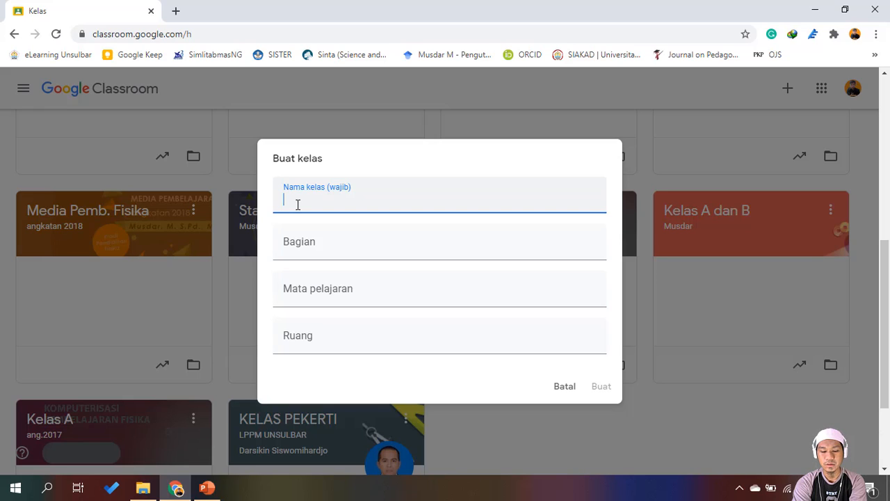
Enter XI IPA 1 as the name of the new class.
{"action": "type", "text": "X"}
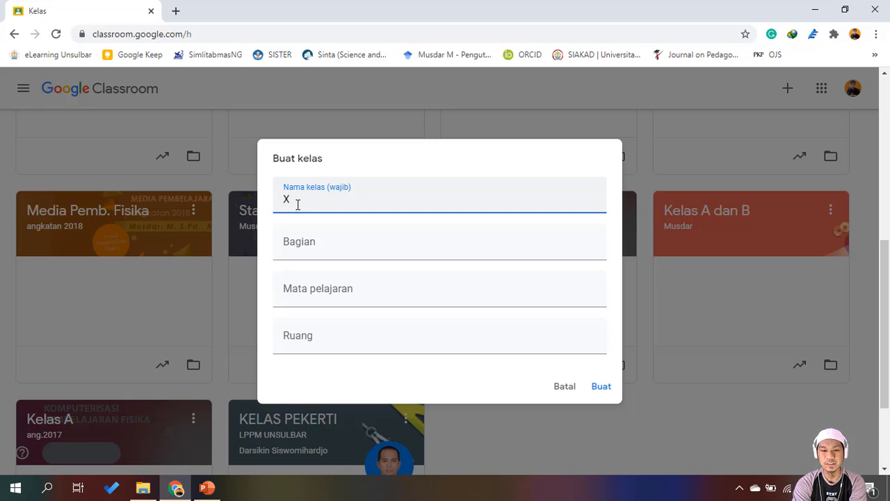
{"action": "type", "text": "I "}
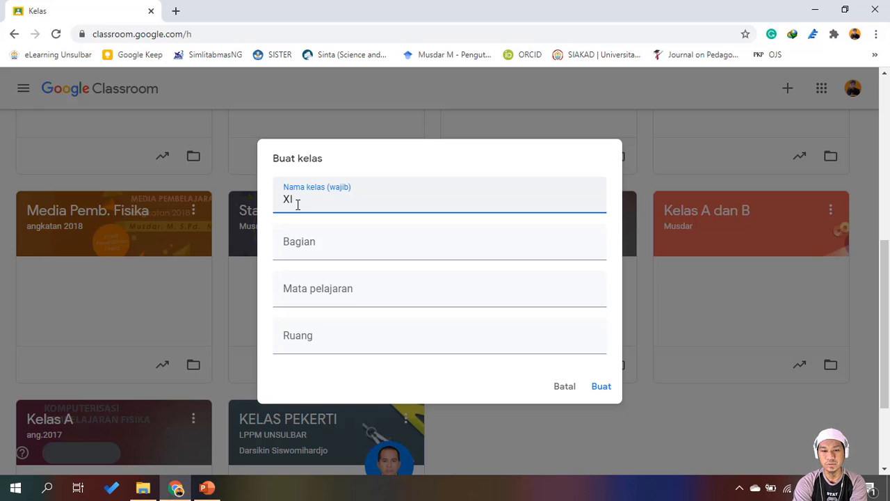
{"action": "type", "text": " IPA 1"}
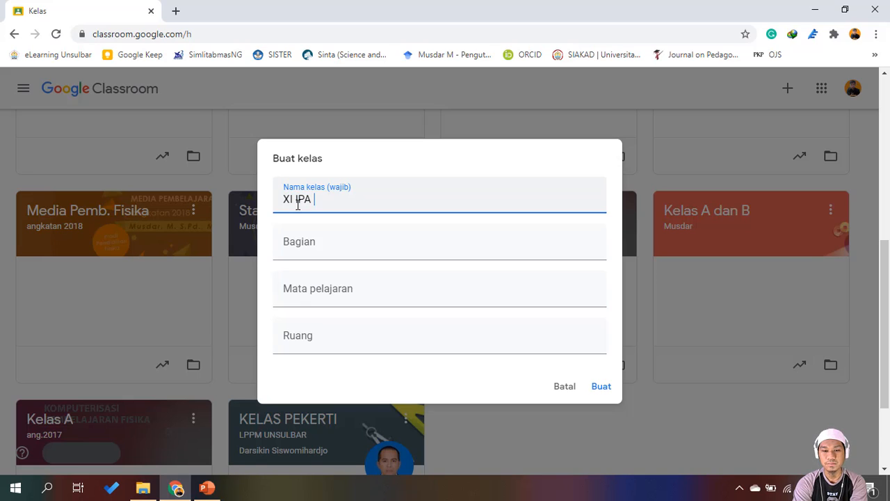
Set the class section (Bagian) to Kelas Online XI IPA 1.
{"action": "left_click", "coordinate": [322, 249]}
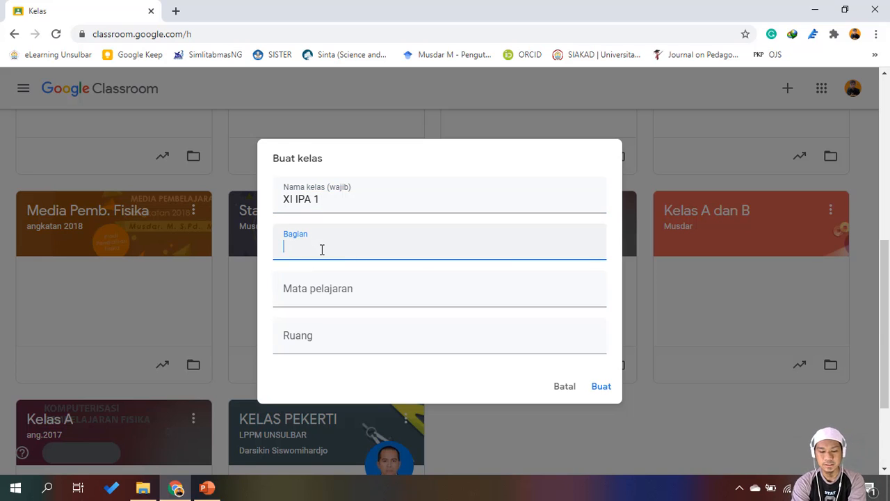
{"action": "type", "text": "kELAS"}
{"action": "key", "text": "BackSpace"}
{"action": "key", "text": "BackSpace"}
{"action": "key", "text": "BackSpace"}
{"action": "key", "text": "BackSpace"}
{"action": "key", "text": "BackSpace"}
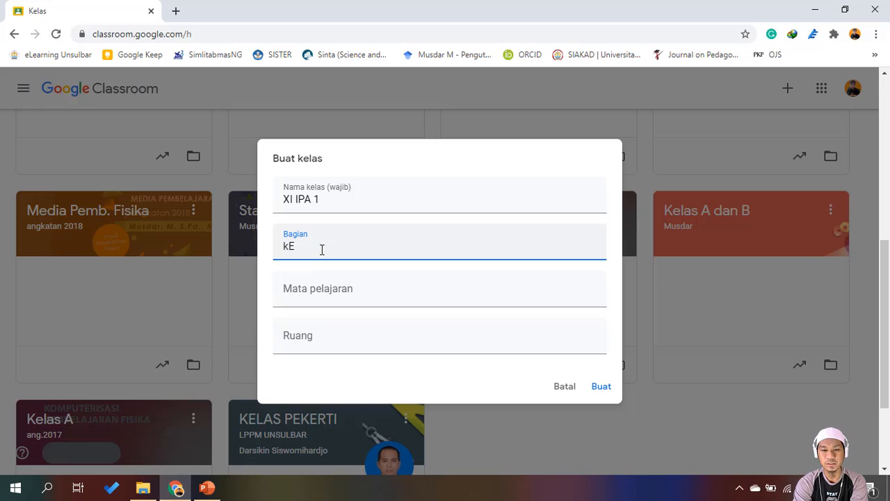
{"action": "type", "text": "Kelas "}
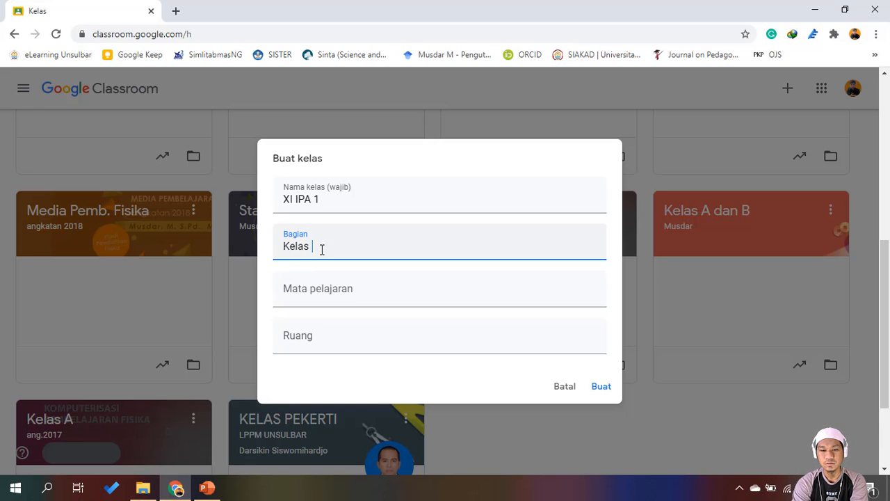
{"action": "type", "text": "Online "}
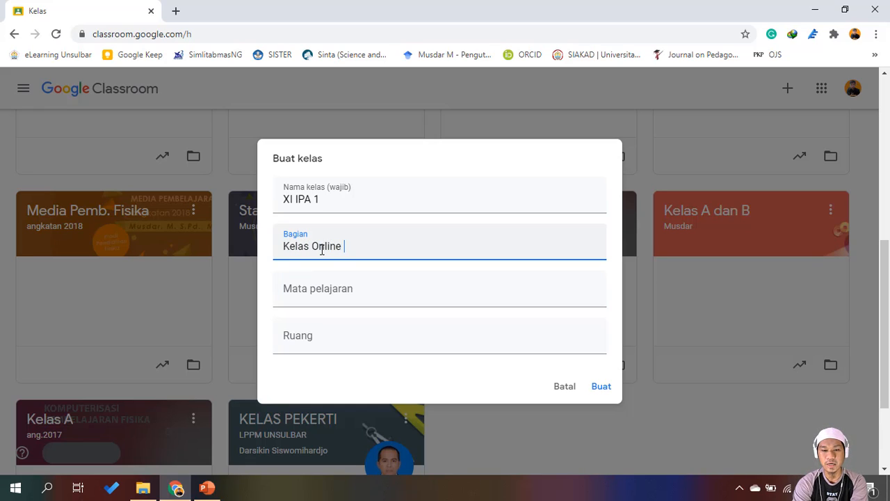
{"action": "type", "text": "XI"}
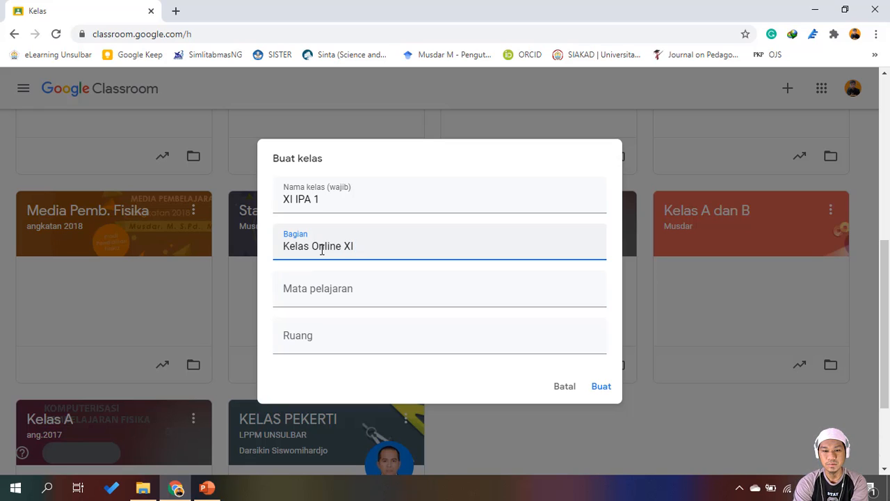
{"action": "type", "text": " IPA"}
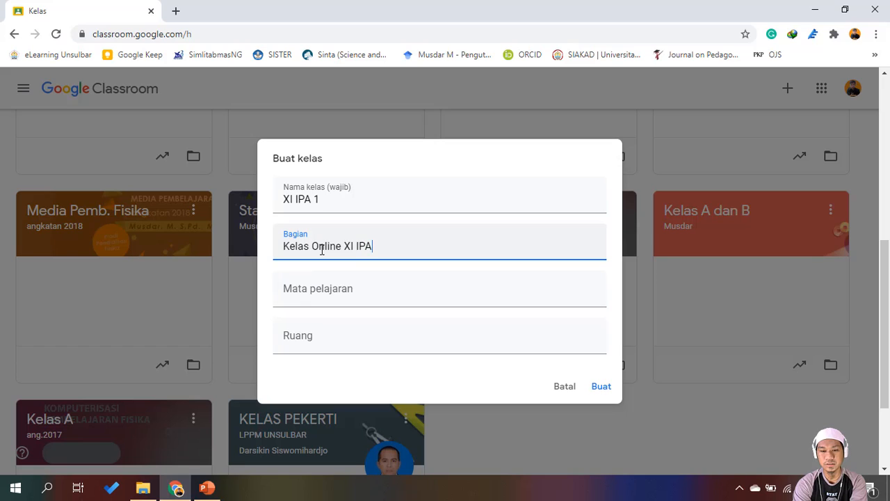
{"action": "type", "text": " 1"}
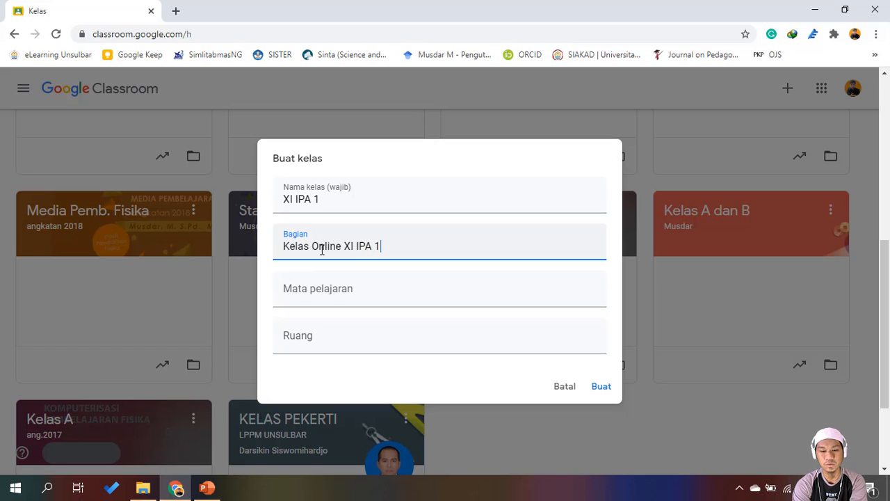
Enter Fisika as the subject and SMA Negeri 1 Majene as the room, and create the class.
{"action": "left_click", "coordinate": [322, 295]}
{"action": "type", "text": "Fisika"}
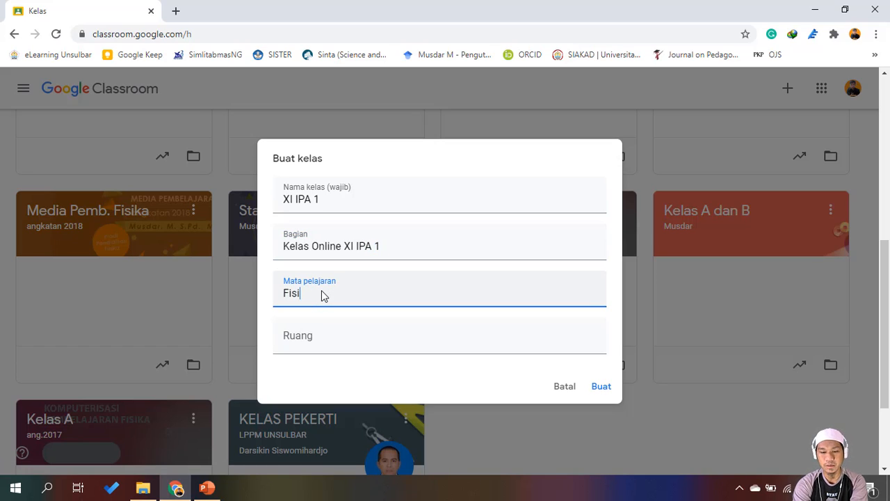
{"action": "left_click", "coordinate": [309, 341]}
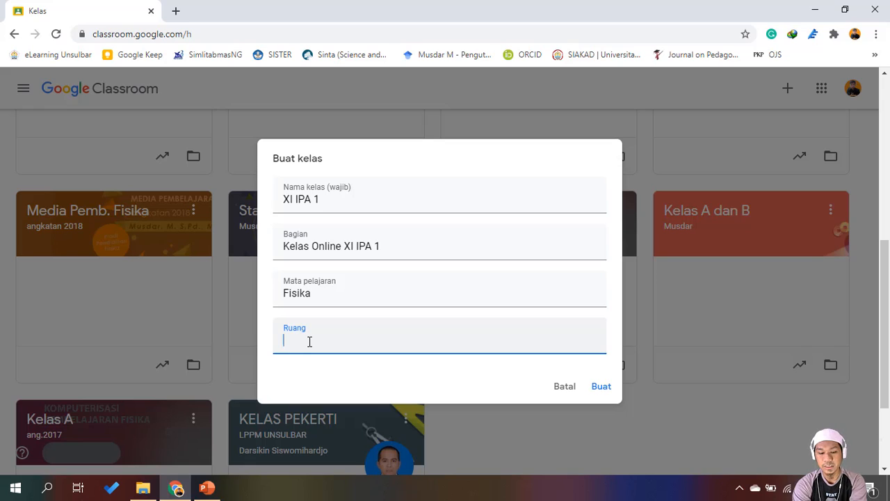
{"action": "type", "text": "SMA Negeri"}
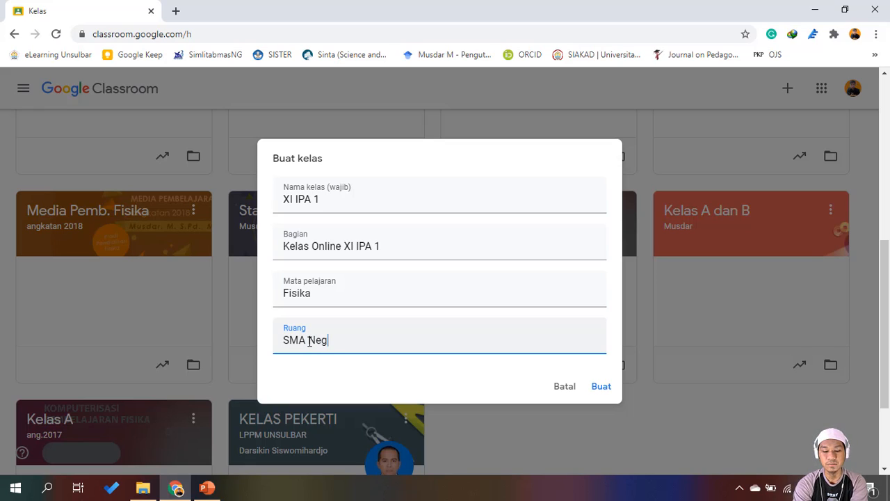
{"action": "type", "text": "Majene"}
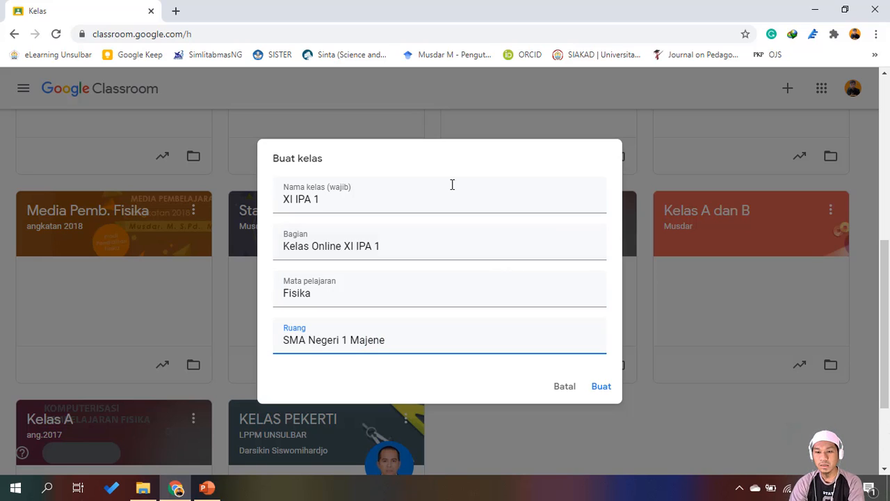
{"action": "left_click", "coordinate": [602, 387]}
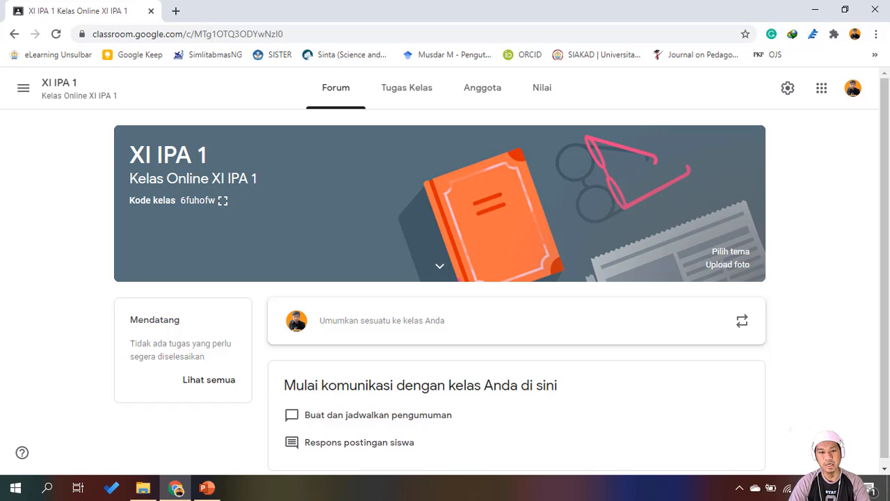
View the Classroom calendar for all classes and return to the class list.
{"action": "left_click", "coordinate": [32, 94]}
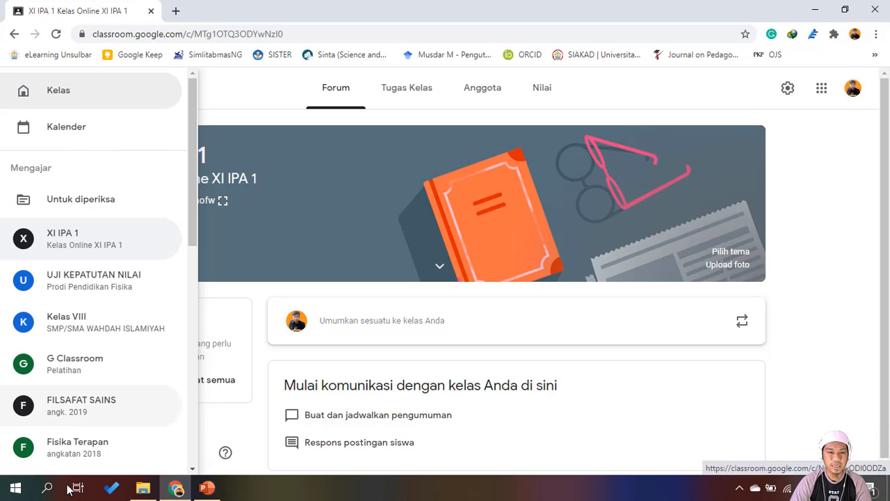
{"action": "left_click", "coordinate": [58, 128]}
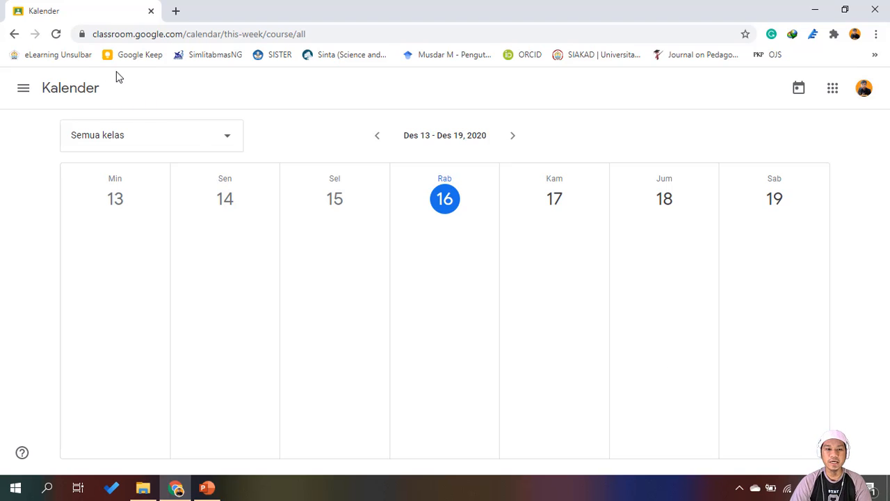
{"action": "left_click", "coordinate": [24, 89]}
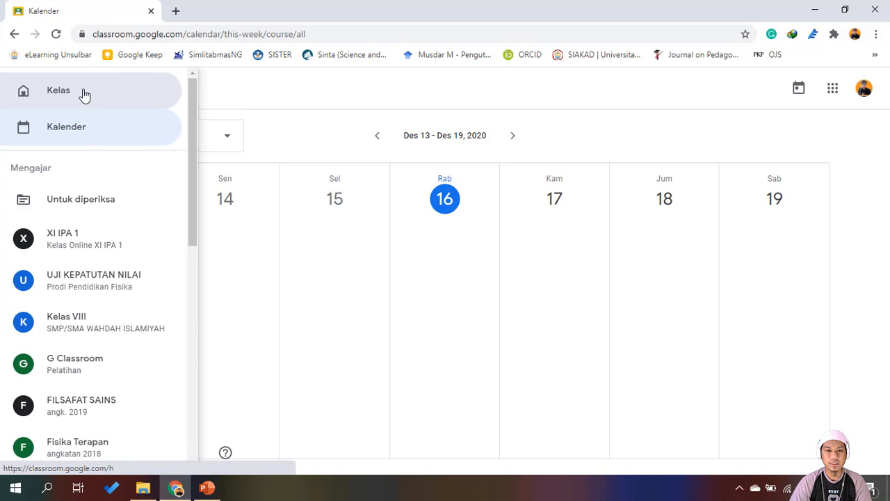
{"action": "left_click", "coordinate": [84, 92]}
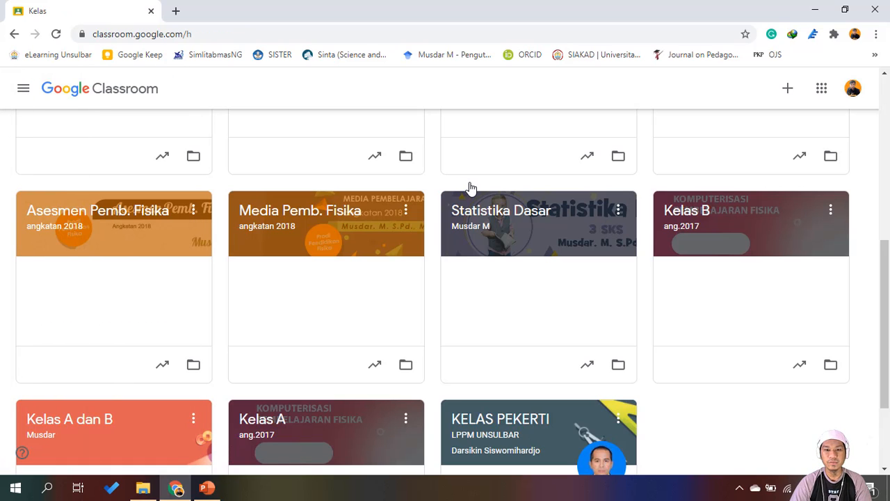
Open the XI IPA 1 class from its card and look over its Forum page.
{"action": "scroll", "coordinate": [535, 374], "scroll_direction": "up", "scroll_amount": 7}
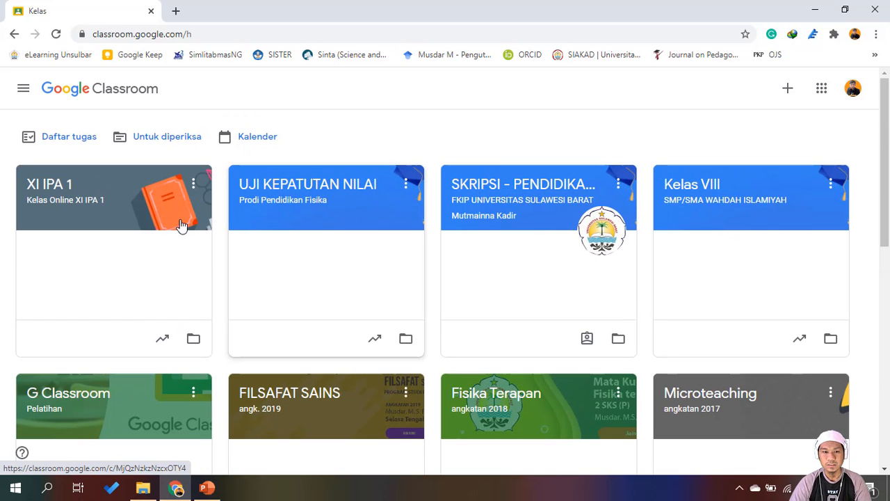
{"action": "double_click", "coordinate": [57, 185]}
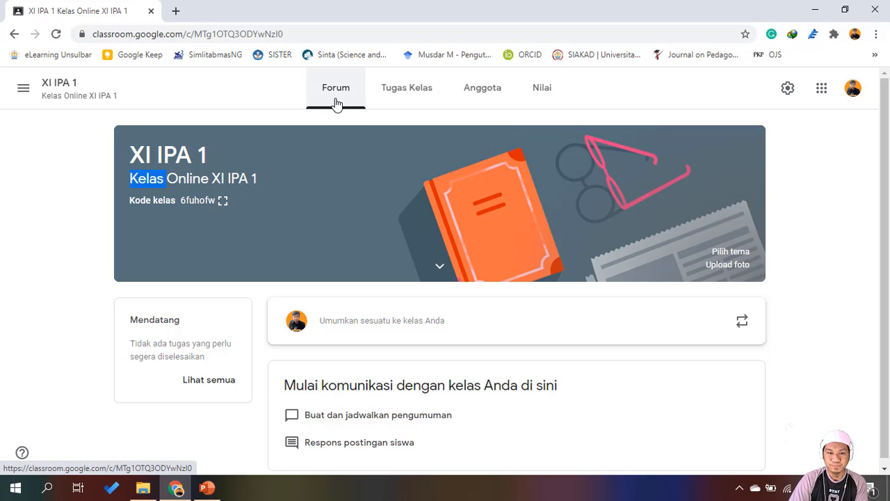
{"action": "left_click", "coordinate": [352, 181]}
{"action": "scroll", "coordinate": [355, 275], "scroll_direction": "down", "scroll_amount": 1}
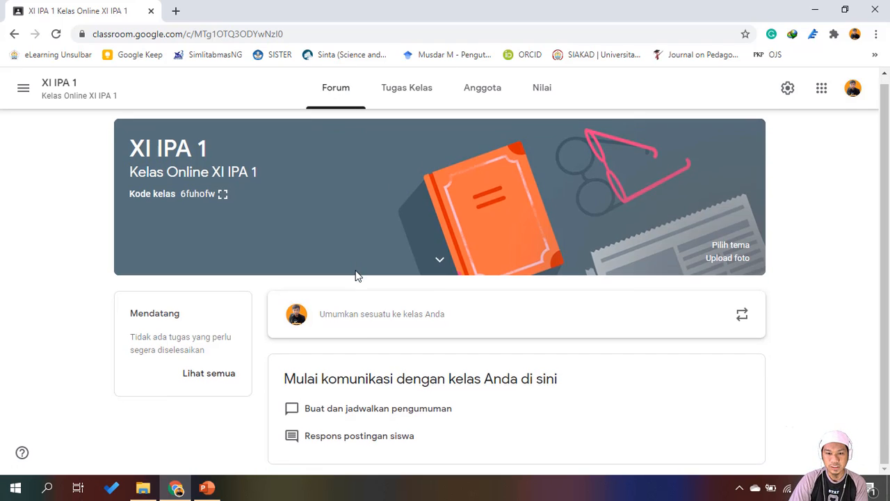
{"action": "scroll", "coordinate": [344, 250], "scroll_direction": "up", "scroll_amount": 1}
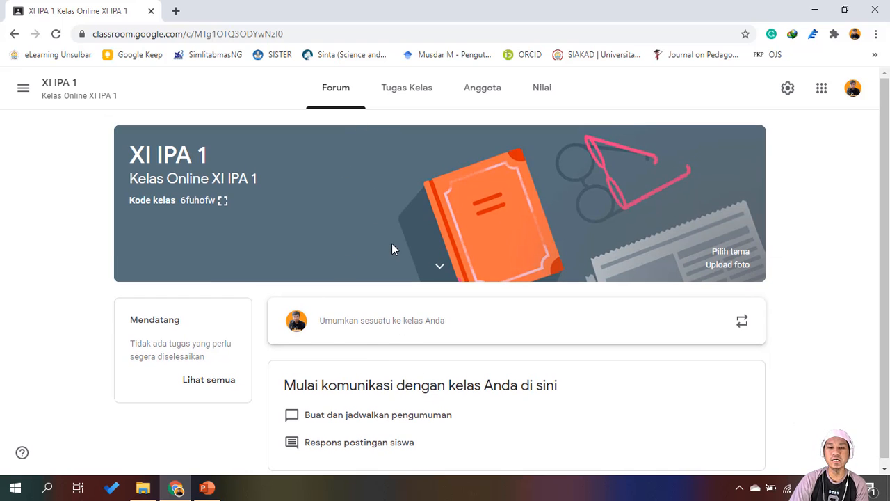
{"action": "scroll", "coordinate": [381, 241], "scroll_direction": "down", "scroll_amount": 1}
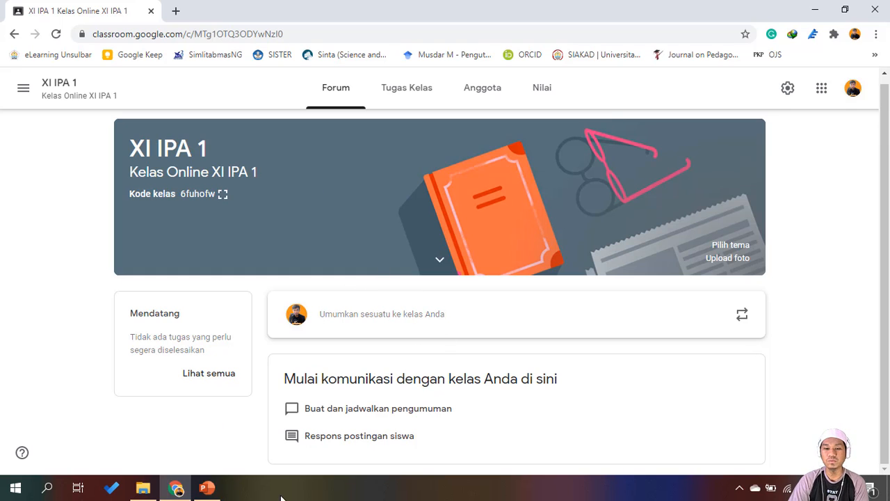
Go to the class's Tugas Kelas page and review the types of content that can be created there.
{"action": "left_click", "coordinate": [415, 98]}
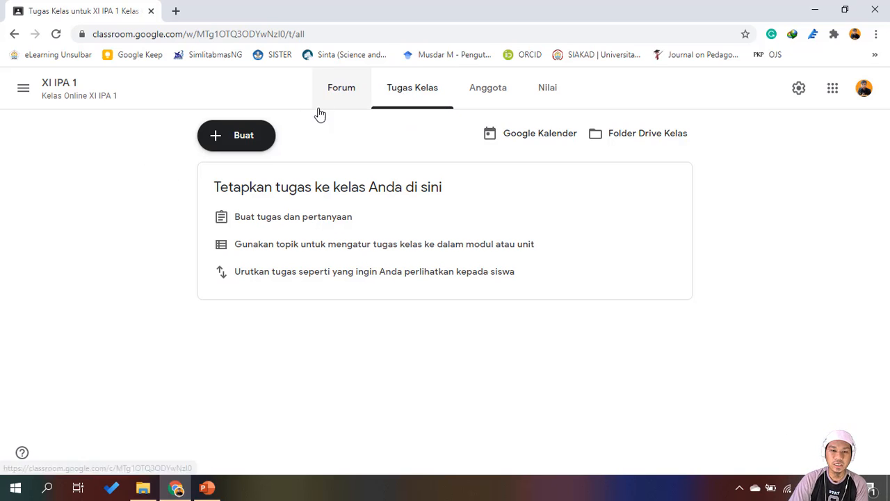
{"action": "left_click", "coordinate": [241, 142]}
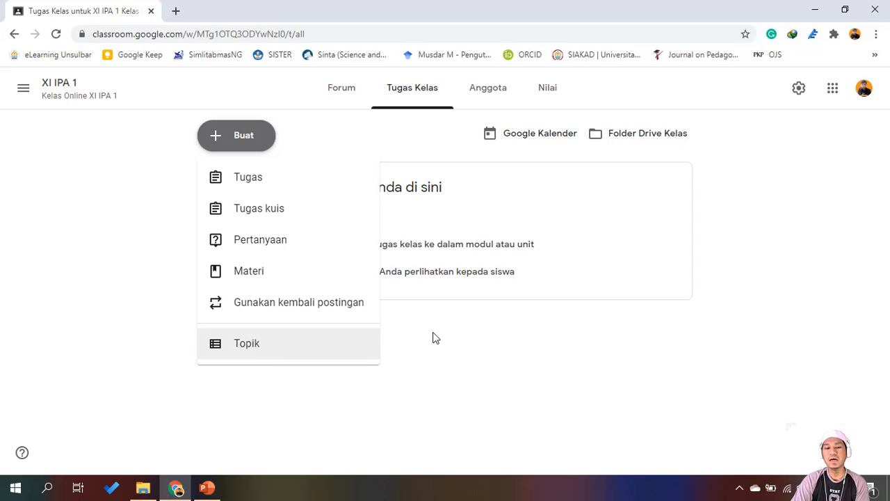
{"action": "left_click", "coordinate": [461, 336]}
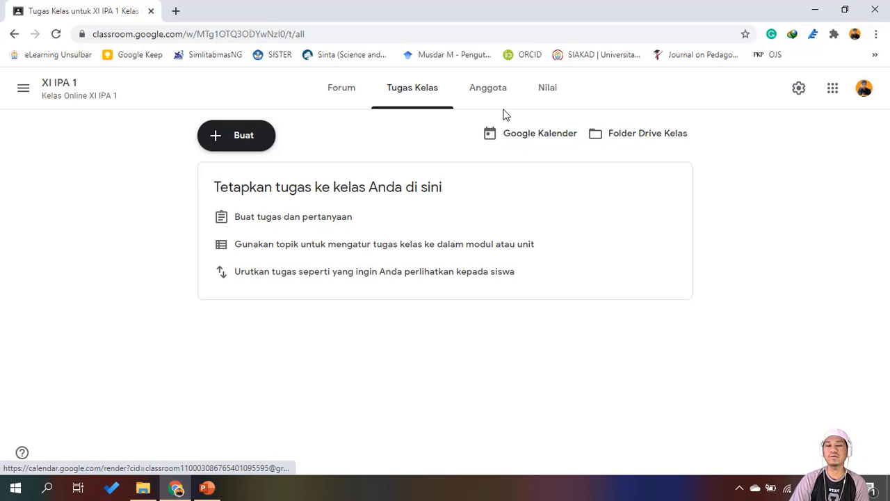
View the class's Anggota page with its teachers and students, and its Nilai page.
{"action": "left_click", "coordinate": [492, 96]}
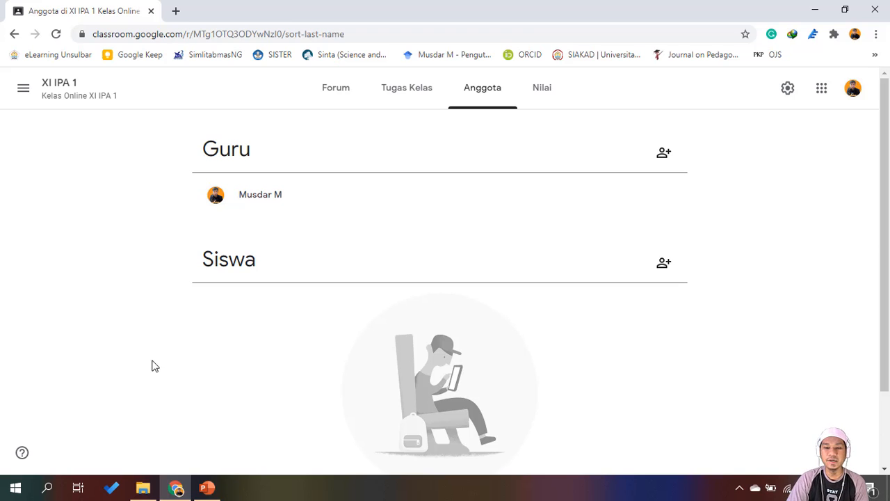
{"action": "left_click", "coordinate": [543, 88]}
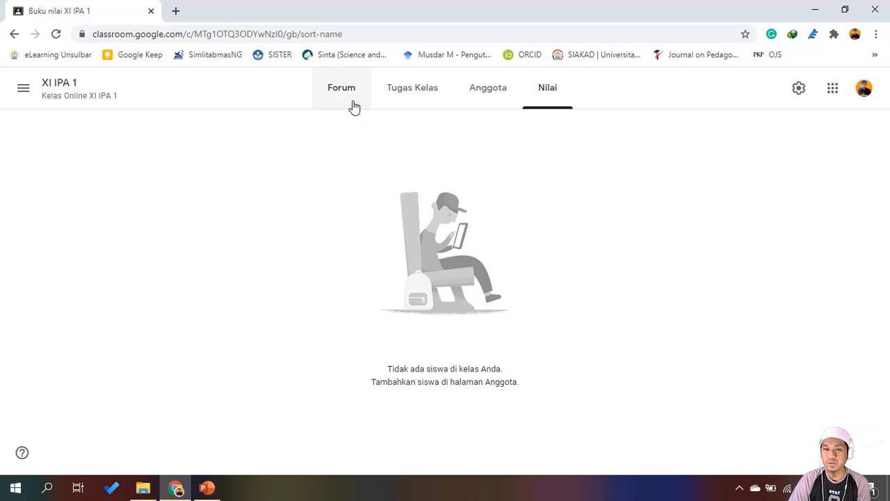
Open the settings of the XI IPA 1 class and look over the fields under Detail Kelas.
{"action": "left_click", "coordinate": [801, 99]}
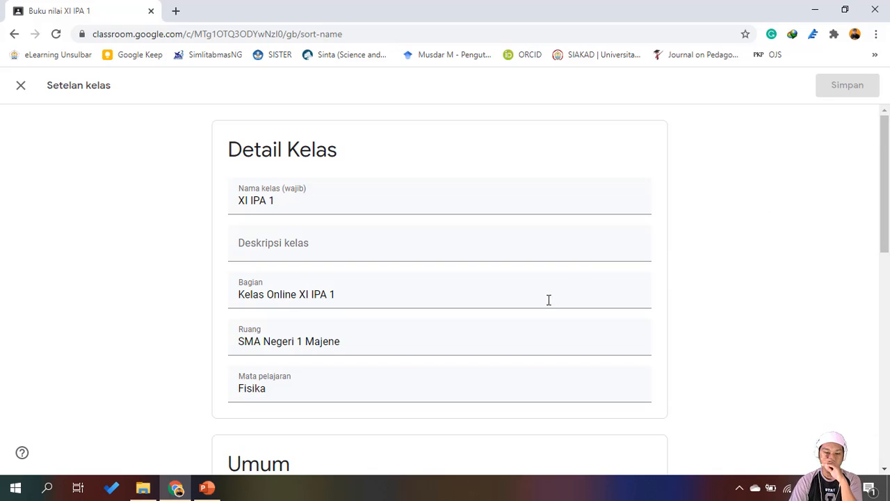
{"action": "scroll", "coordinate": [493, 281], "scroll_direction": "down", "scroll_amount": 2}
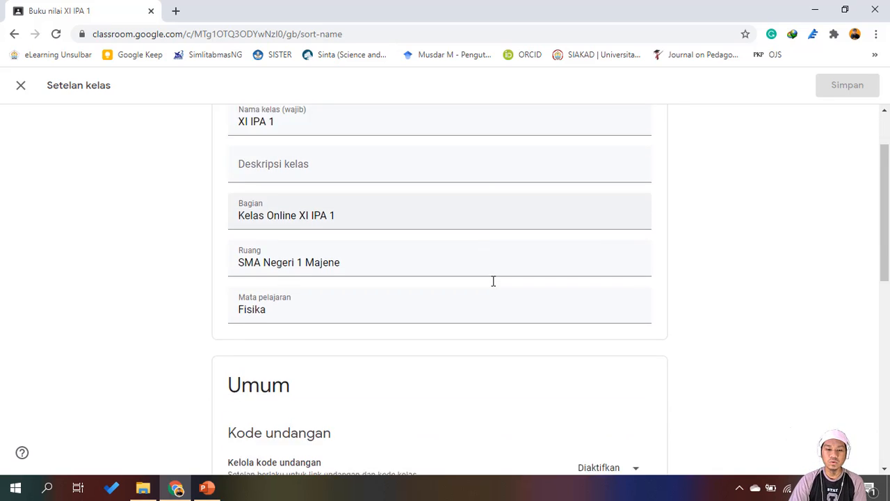
{"action": "scroll", "coordinate": [493, 283], "scroll_direction": "up", "scroll_amount": 1}
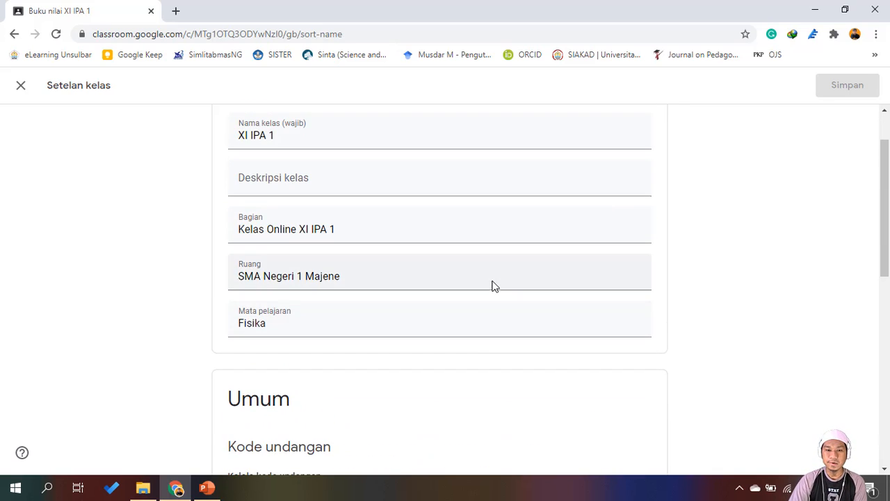
{"action": "left_click", "coordinate": [278, 137]}
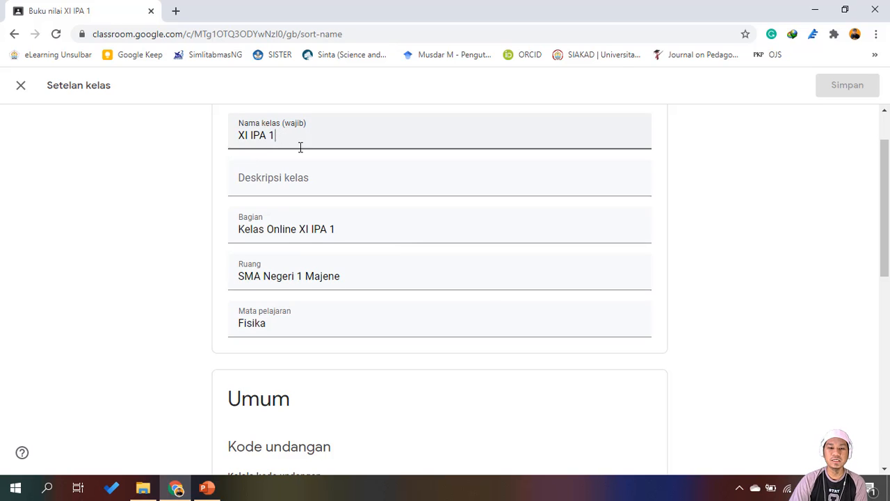
{"action": "left_click", "coordinate": [248, 192]}
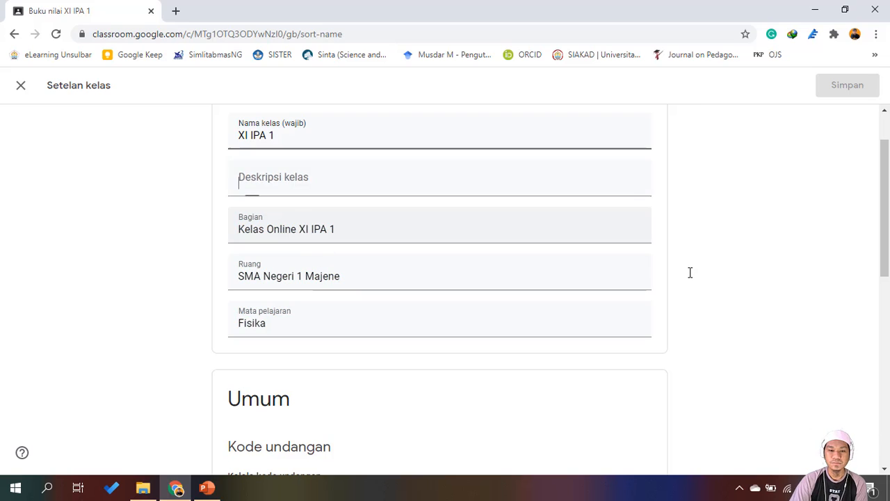
{"action": "scroll", "coordinate": [689, 272], "scroll_direction": "down", "scroll_amount": 2}
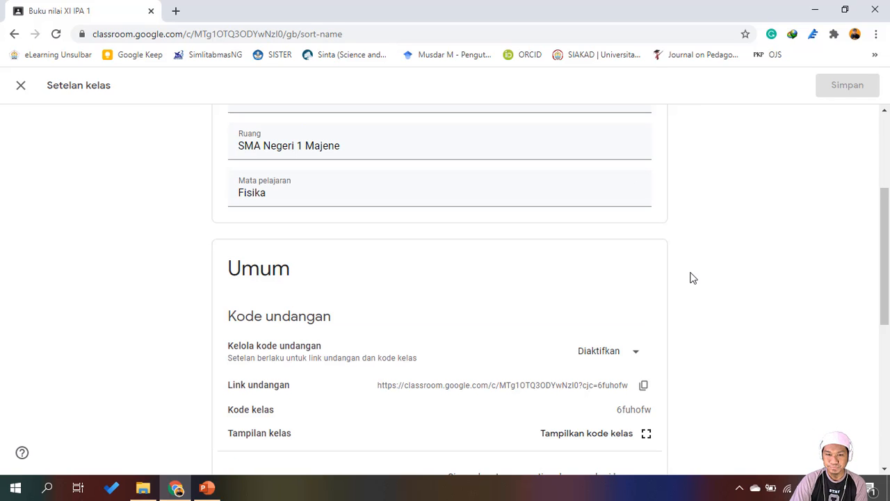
{"action": "scroll", "coordinate": [691, 277], "scroll_direction": "up", "scroll_amount": 1}
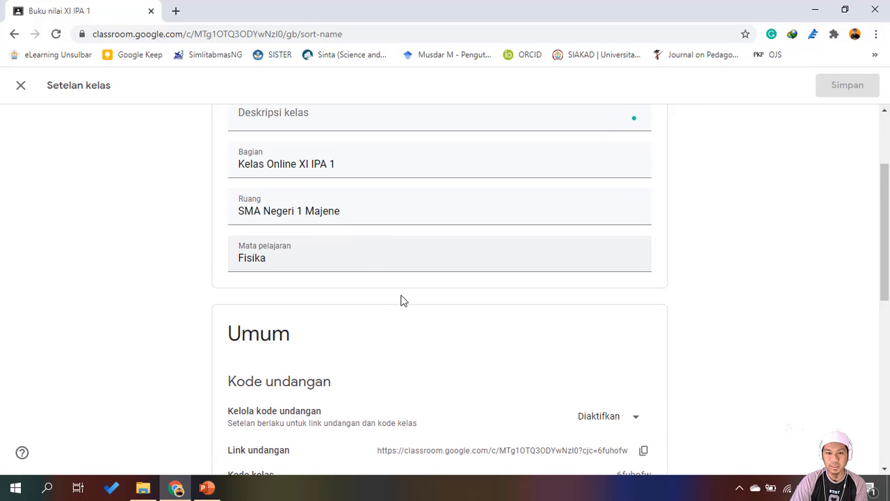
Review the Kelola kode undangan options under Umum and copy the class's invitation link.
{"action": "scroll", "coordinate": [399, 299], "scroll_direction": "down", "scroll_amount": 3}
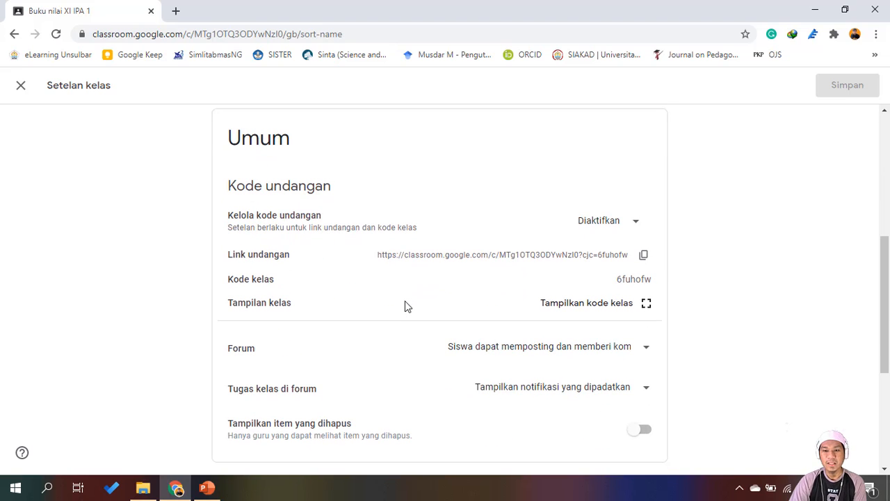
{"action": "left_click", "coordinate": [636, 221]}
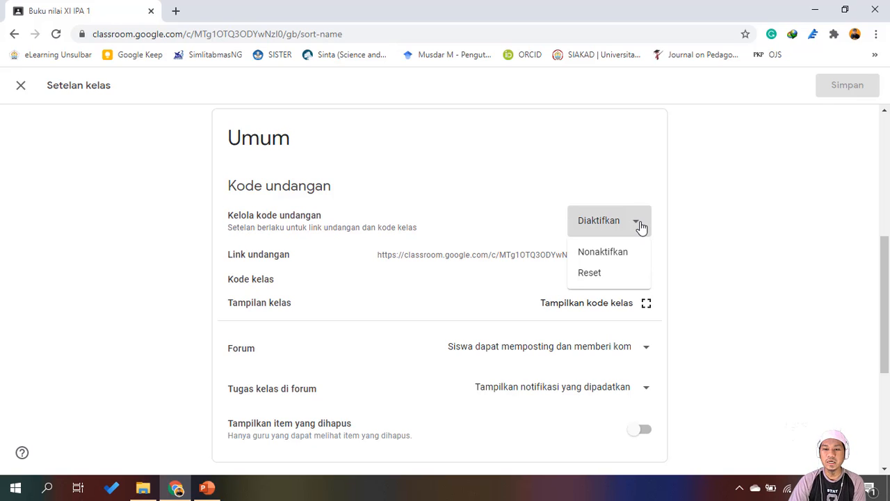
{"action": "left_click", "coordinate": [740, 219]}
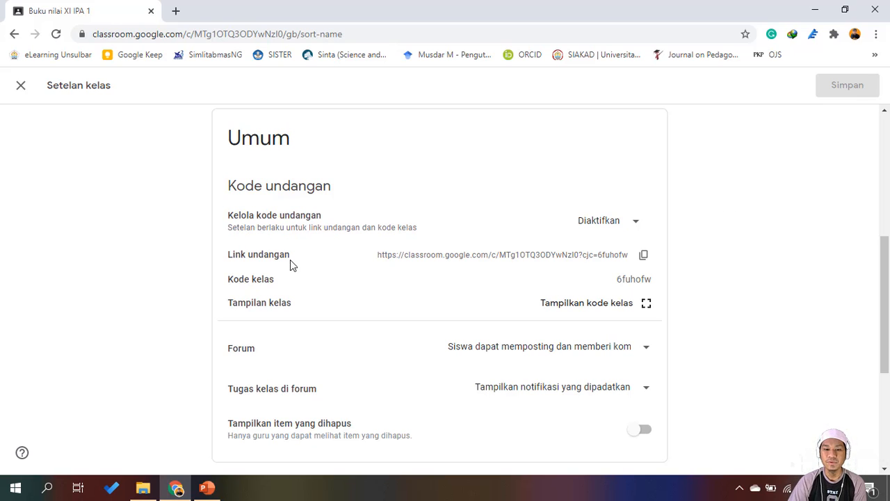
{"action": "left_click", "coordinate": [644, 257]}
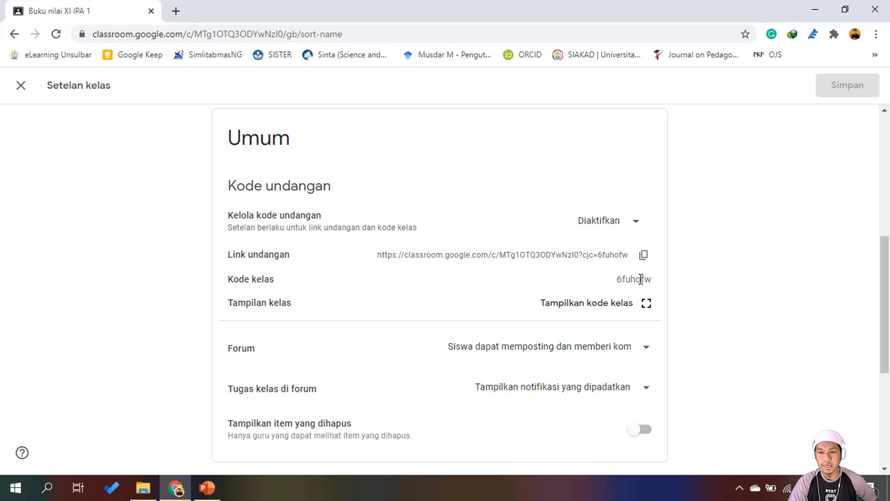
{"action": "mouse_move", "coordinate": [647, 279]}
{"action": "left_mouse_down"}
{"action": "mouse_move", "coordinate": [659, 279]}
{"action": "mouse_move", "coordinate": [607, 282]}
{"action": "mouse_move", "coordinate": [661, 282]}
{"action": "left_mouse_up"}
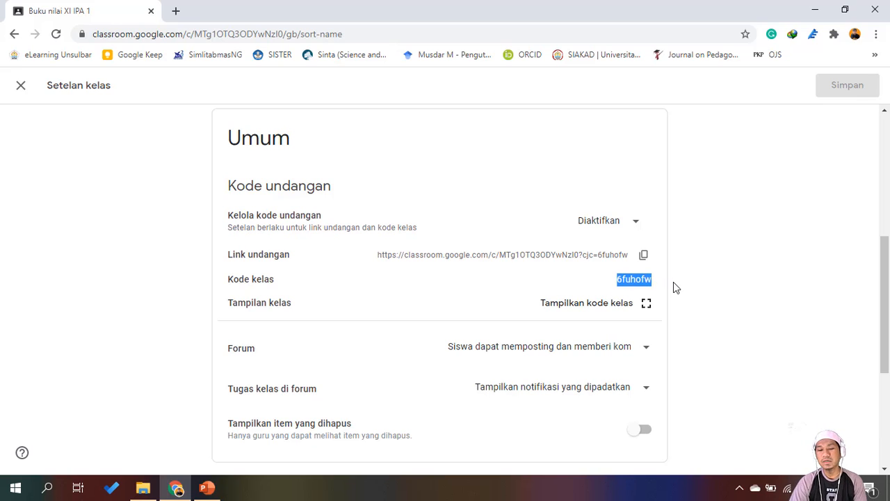
{"action": "left_click", "coordinate": [641, 281]}
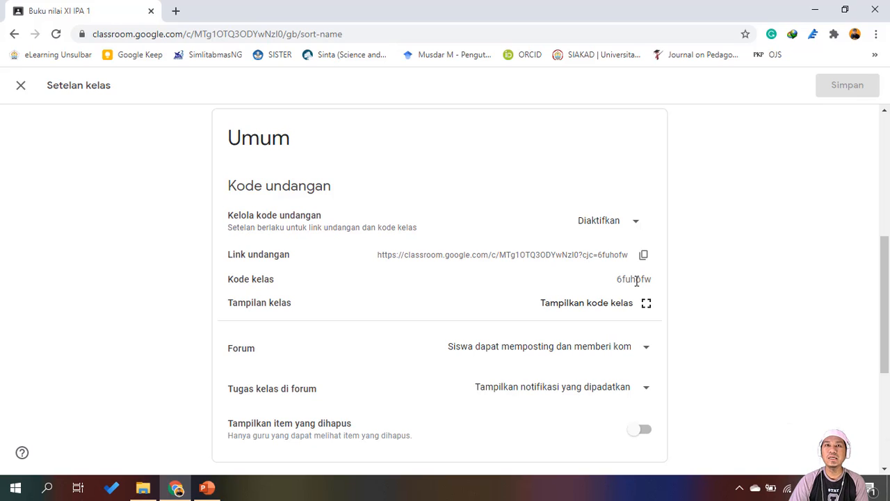
Display the class code enlarged, copy the invitation link from that view and close it.
{"action": "scroll", "coordinate": [364, 322], "scroll_direction": "down", "scroll_amount": 2}
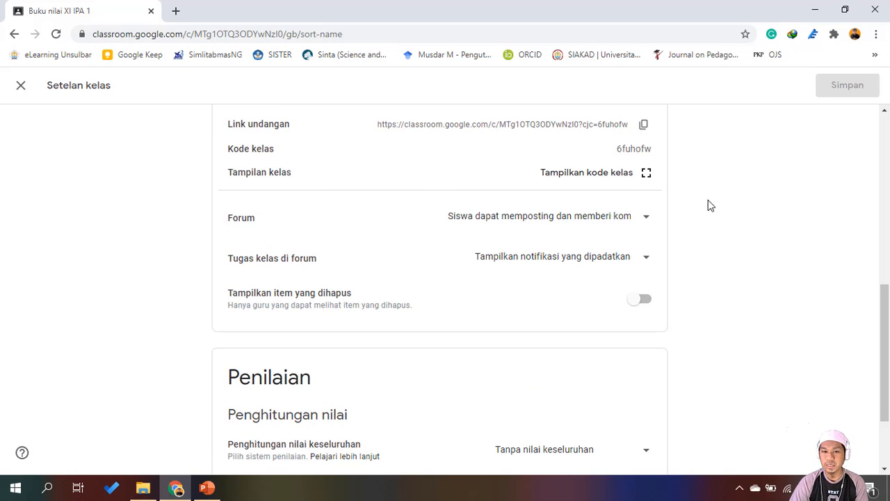
{"action": "left_click", "coordinate": [646, 175]}
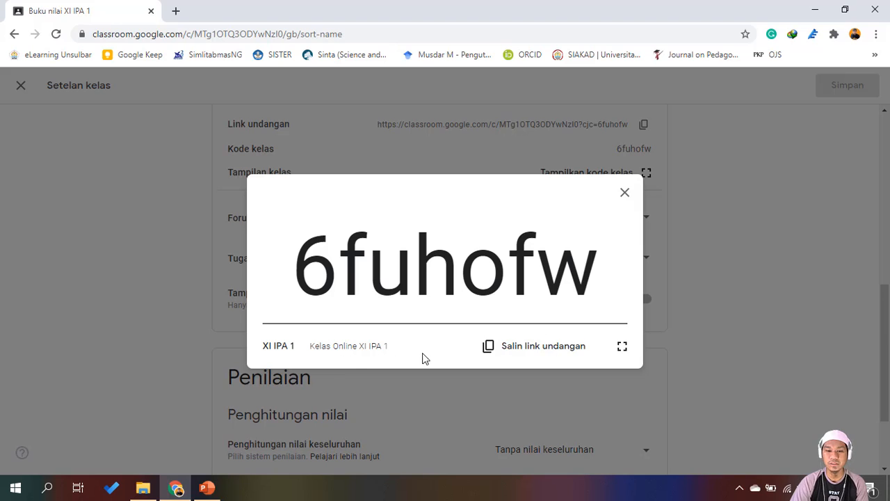
{"action": "left_click", "coordinate": [495, 347]}
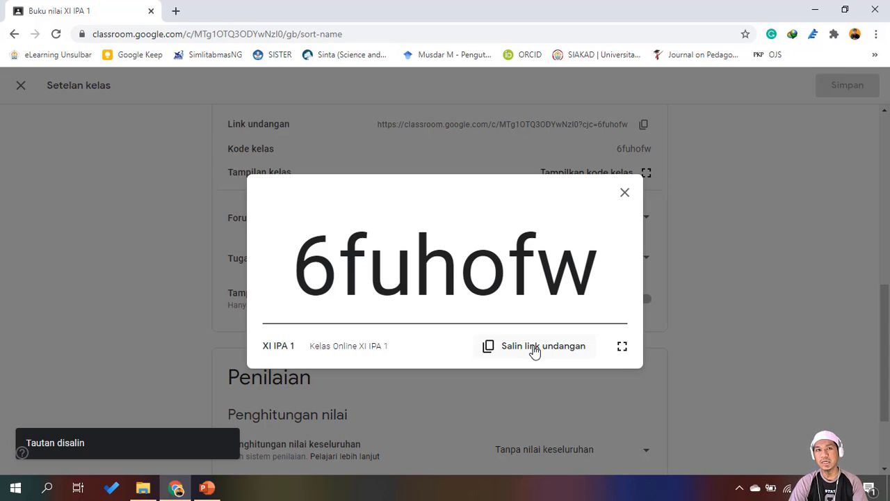
{"action": "left_click", "coordinate": [625, 193]}
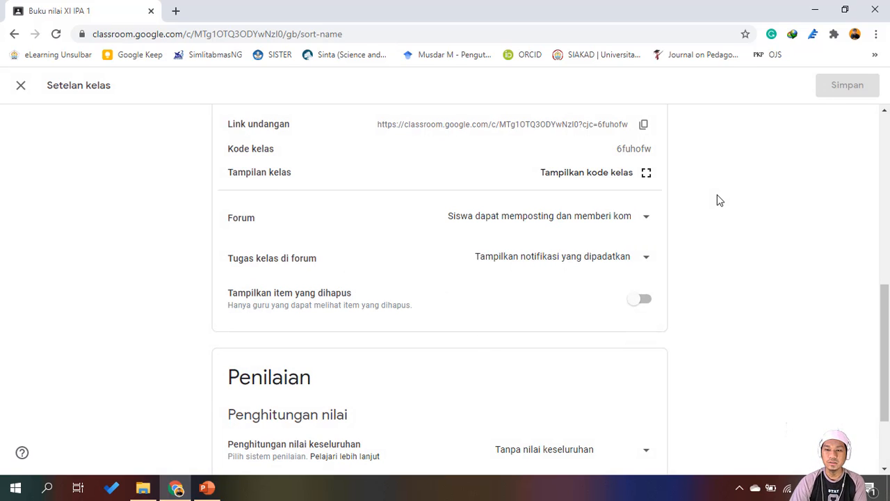
Review the available choices for the Forum and Tugas kelas di forum settings.
{"action": "scroll", "coordinate": [719, 200], "scroll_direction": "down", "scroll_amount": 1}
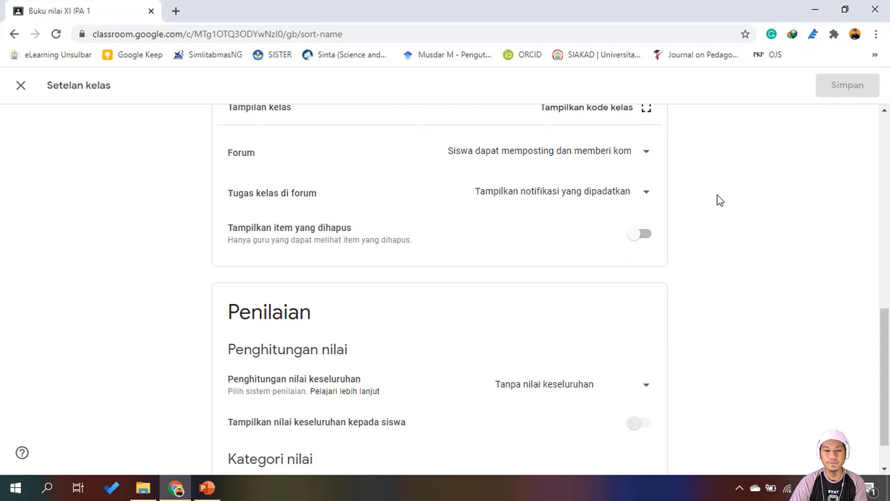
{"action": "scroll", "coordinate": [720, 200], "scroll_direction": "up", "scroll_amount": 1}
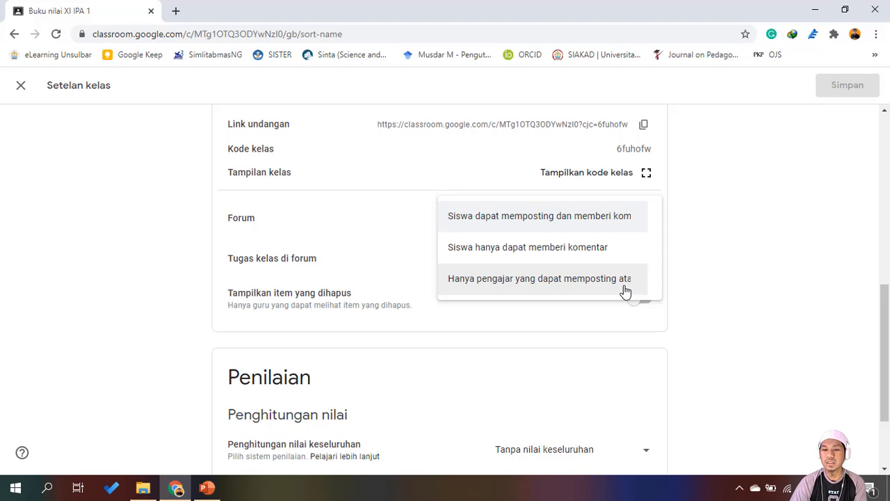
{"action": "left_click", "coordinate": [612, 227]}
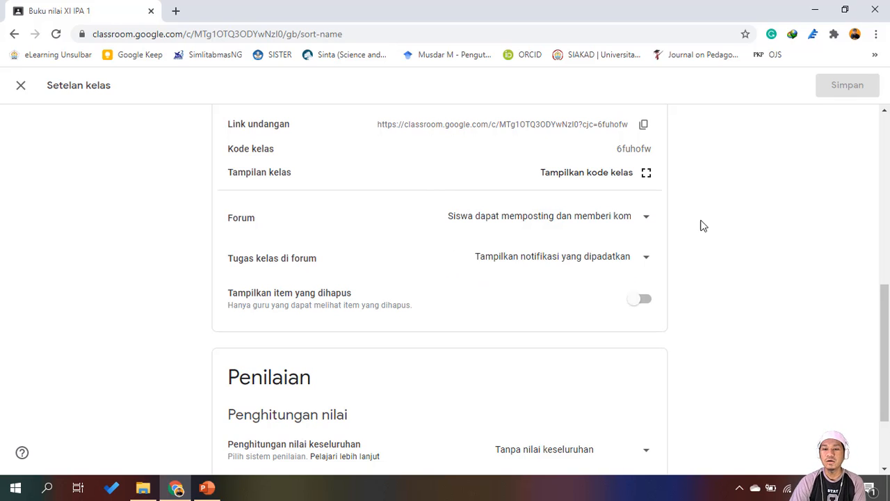
{"action": "scroll", "coordinate": [721, 228], "scroll_direction": "down", "scroll_amount": 1}
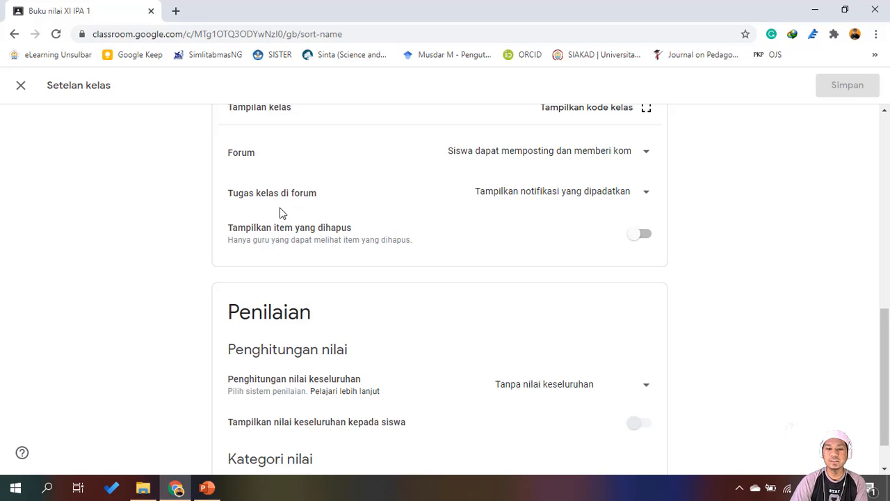
{"action": "left_click", "coordinate": [646, 194]}
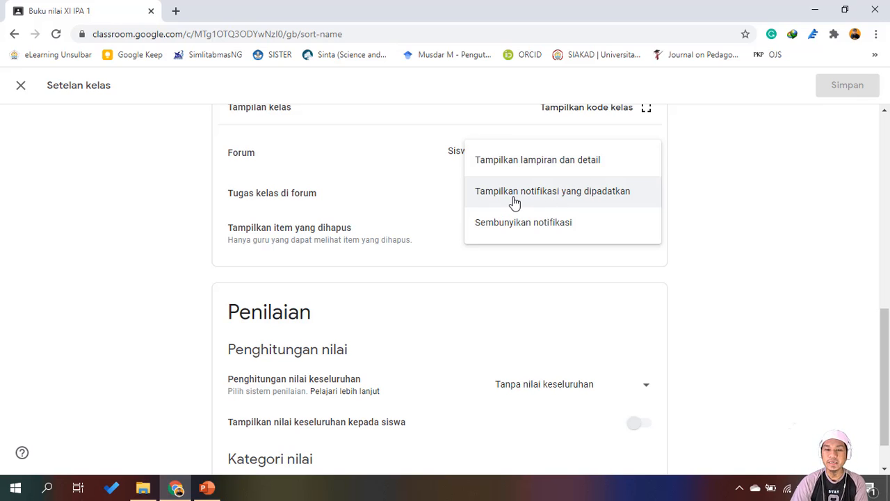
{"action": "left_click", "coordinate": [714, 240]}
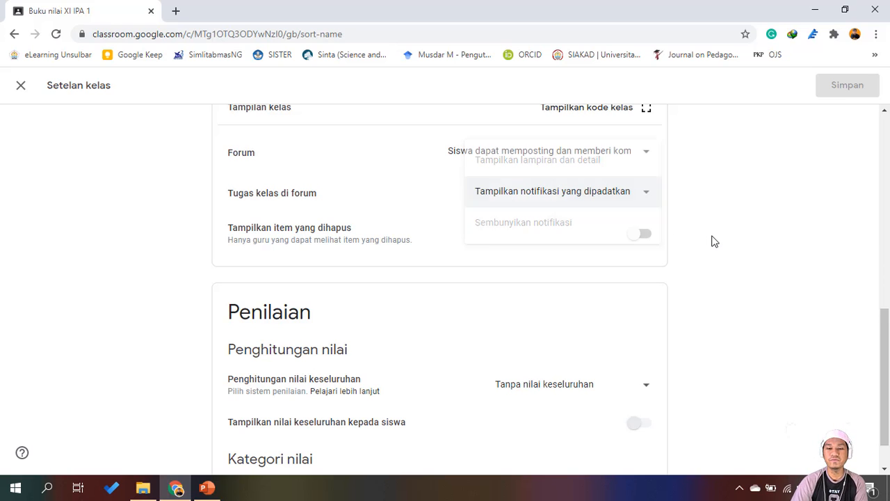
Set Penghitungan nilai keseluruhan under Penilaian to Poin total.
{"action": "scroll", "coordinate": [552, 276], "scroll_direction": "down", "scroll_amount": 2}
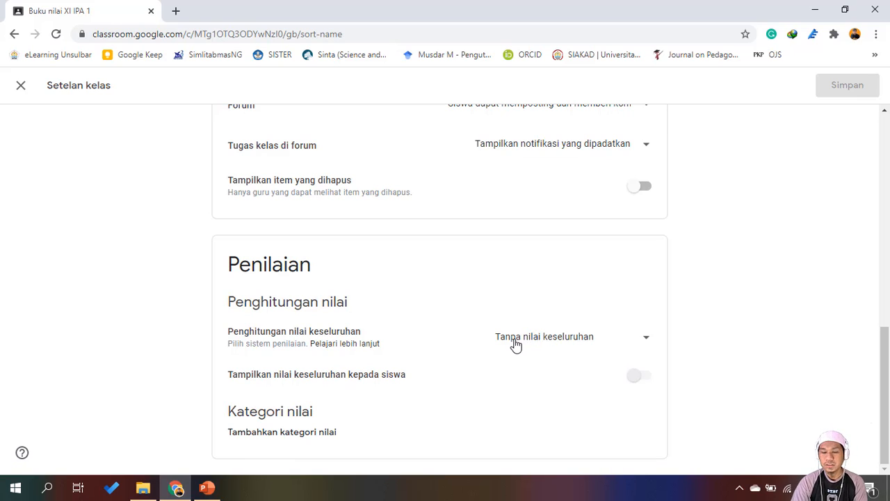
{"action": "left_click", "coordinate": [646, 342]}
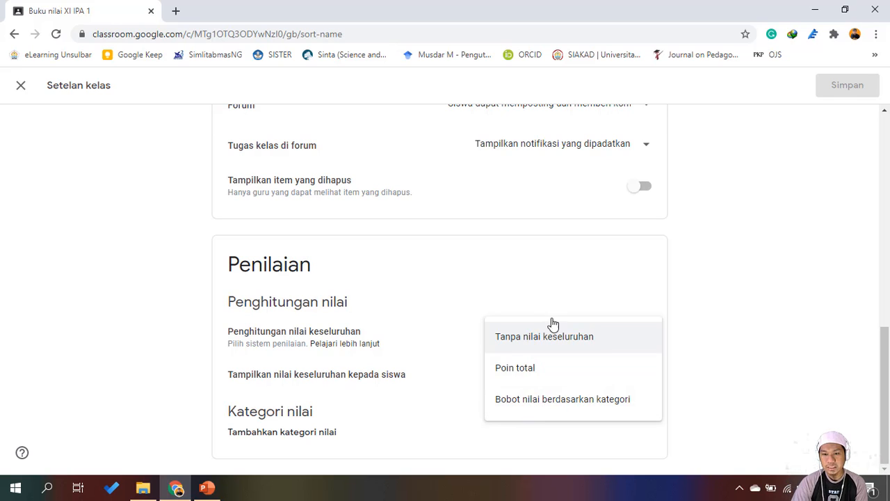
{"action": "left_click", "coordinate": [551, 369]}
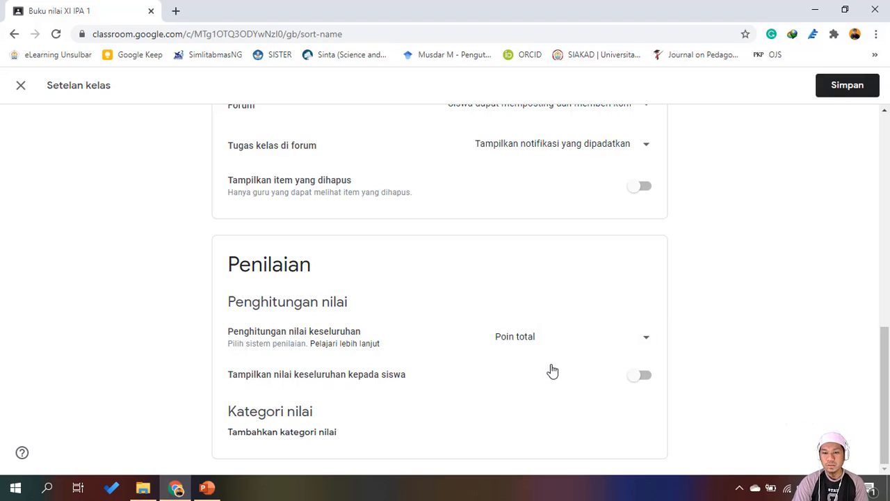
Set Penghitungan nilai keseluruhan to Bobot nilai berdasarkan kategori and turn on showing the overall grade to students.
{"action": "left_click", "coordinate": [648, 340]}
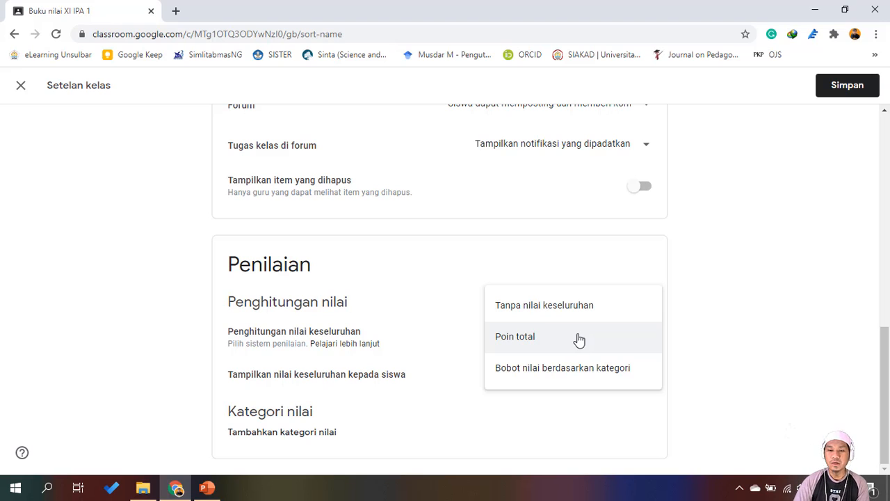
{"action": "left_click", "coordinate": [554, 369]}
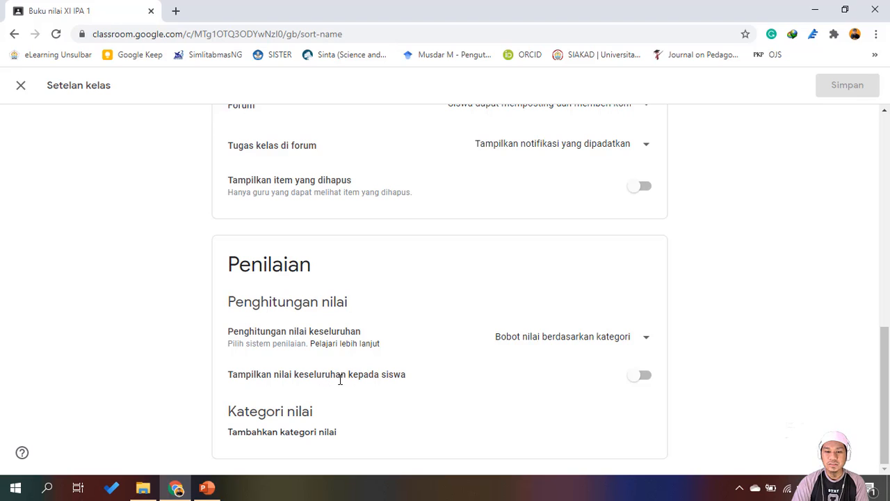
{"action": "left_click", "coordinate": [646, 377]}
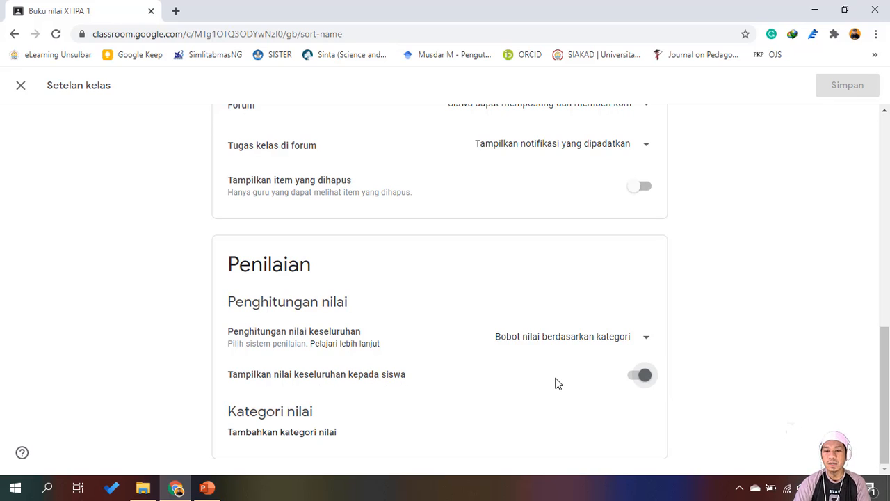
Add a grade category named Lulus under Kategori nilai.
{"action": "left_click", "coordinate": [295, 437]}
{"action": "scroll", "coordinate": [412, 389], "scroll_direction": "down", "scroll_amount": 1}
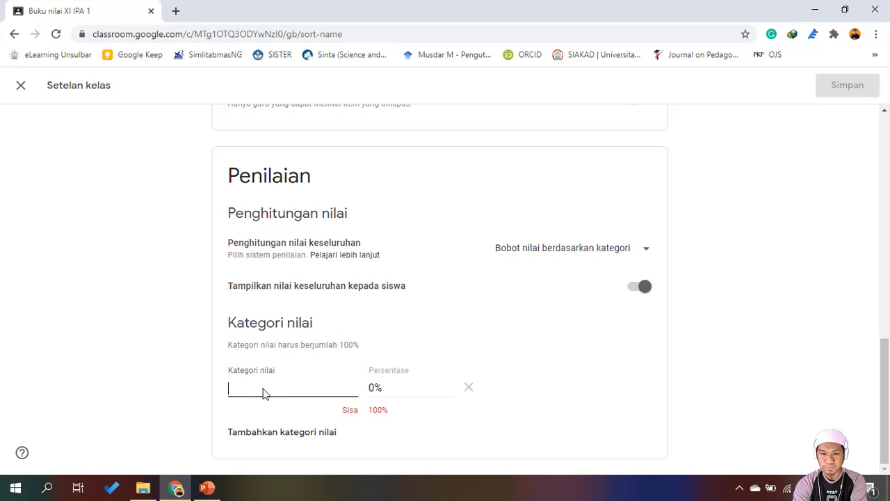
{"action": "type", "text": "LUlus"}
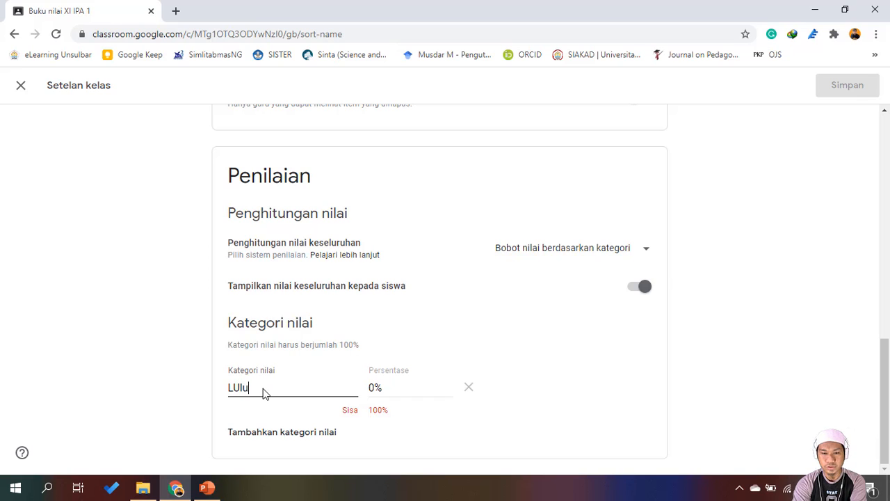
{"action": "key", "text": "BackSpace"}
{"action": "key", "text": "BackSpace"}
{"action": "key", "text": "BackSpace"}
{"action": "key", "text": "BackSpace"}
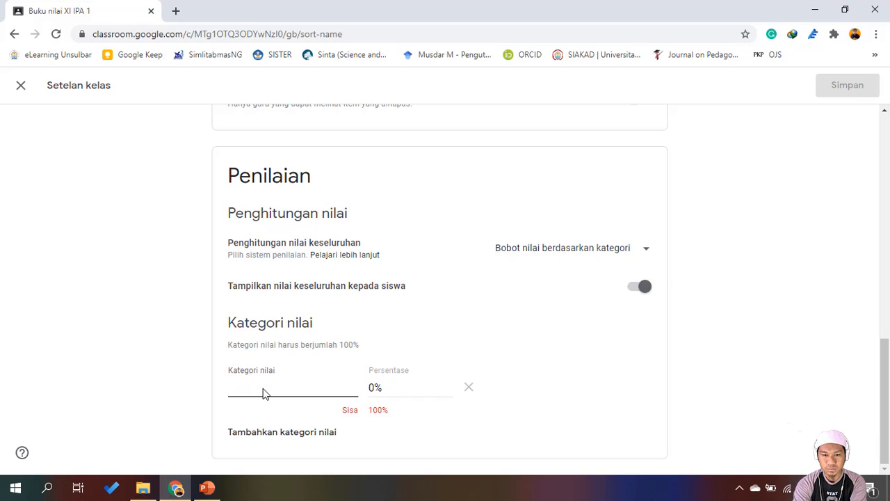
{"action": "type", "text": "Lulus"}
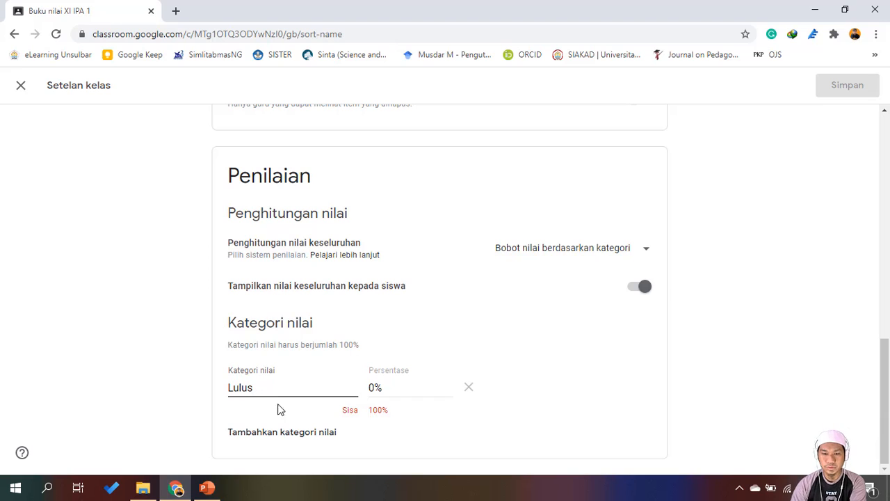
Set the percentage of the Lulus grade category to 75.
{"action": "left_click", "coordinate": [402, 383]}
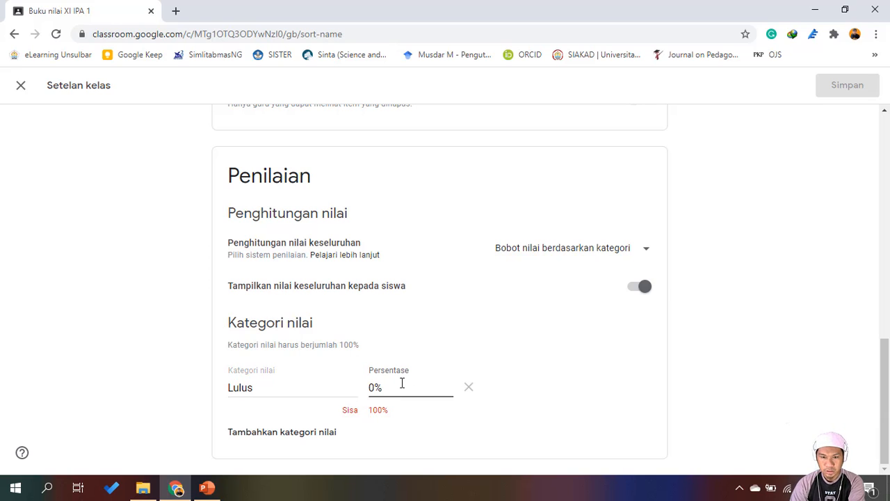
{"action": "key", "text": "BackSpace"}
{"action": "key", "text": "BackSpace"}
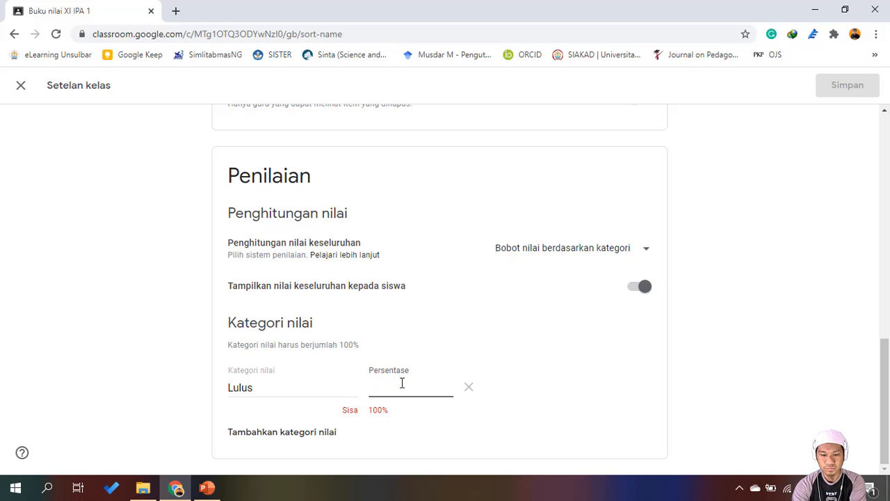
{"action": "type", "text": "75"}
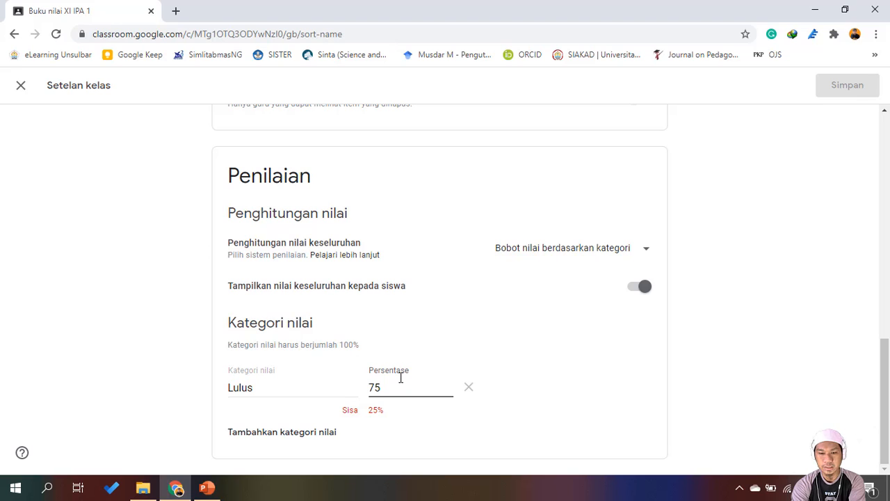
Set the percentage of the Lulus grade category to 100%.
{"action": "double_click", "coordinate": [400, 377]}
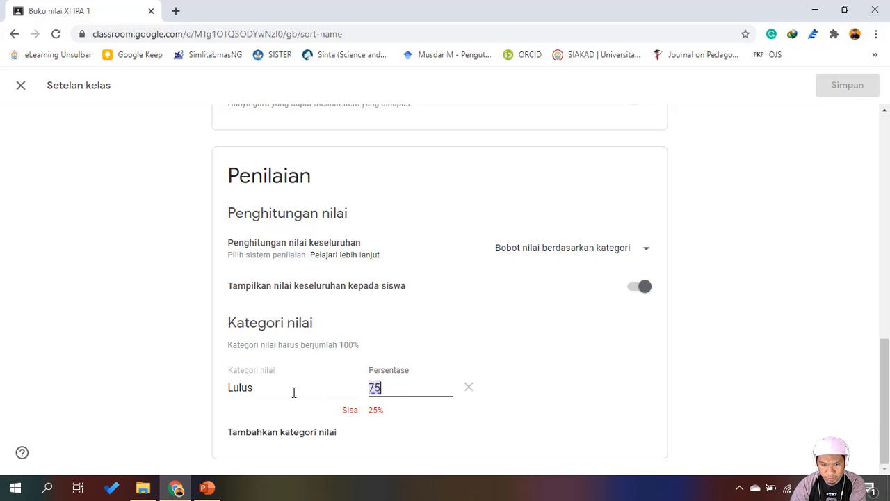
{"action": "key", "text": "BackSpace"}
{"action": "type", "text": "100"}
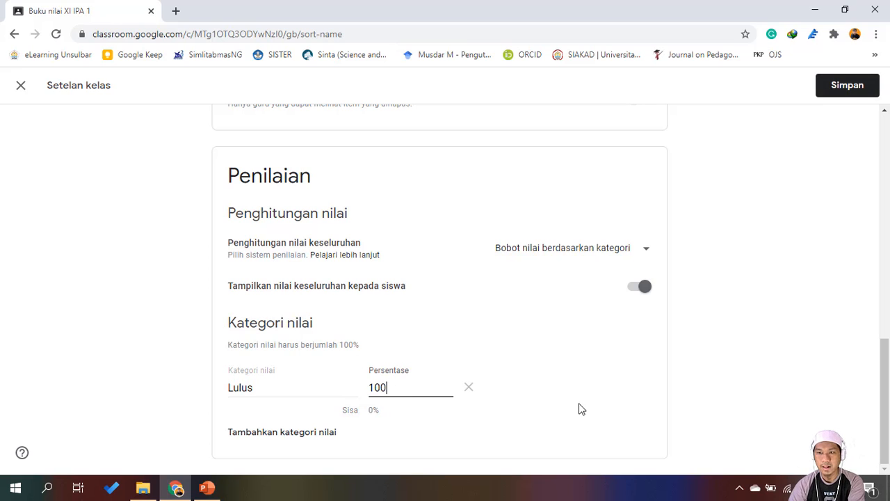
{"action": "left_click", "coordinate": [681, 376]}
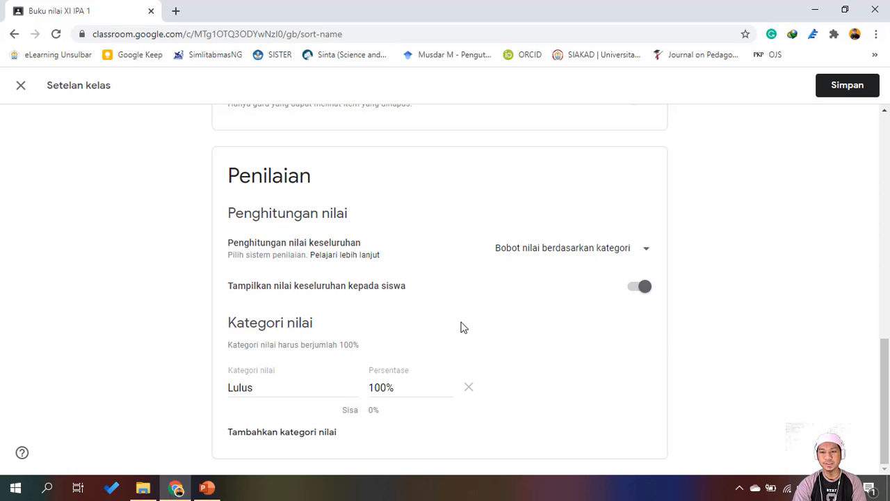
Check the class details once more and save the class settings.
{"action": "scroll", "coordinate": [461, 327], "scroll_direction": "up", "scroll_amount": 3}
{"action": "scroll", "coordinate": [462, 326], "scroll_direction": "up", "scroll_amount": 6}
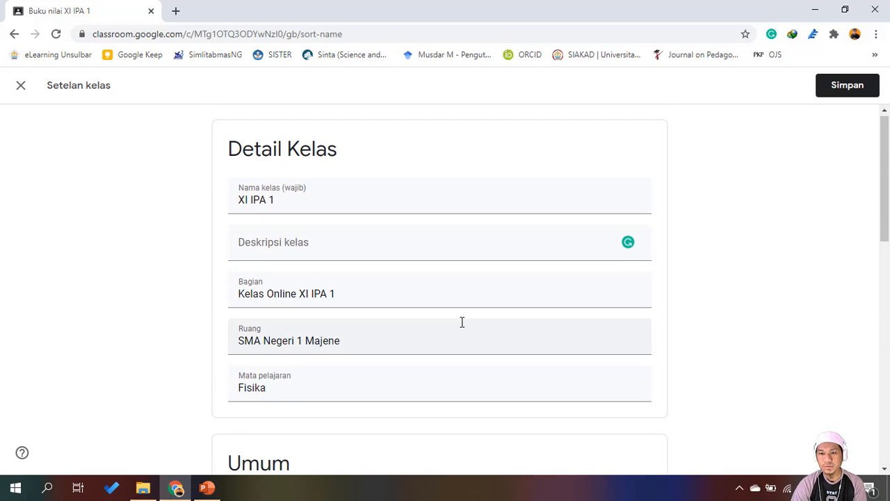
{"action": "scroll", "coordinate": [461, 322], "scroll_direction": "down", "scroll_amount": 2}
{"action": "scroll", "coordinate": [747, 224], "scroll_direction": "up", "scroll_amount": 2}
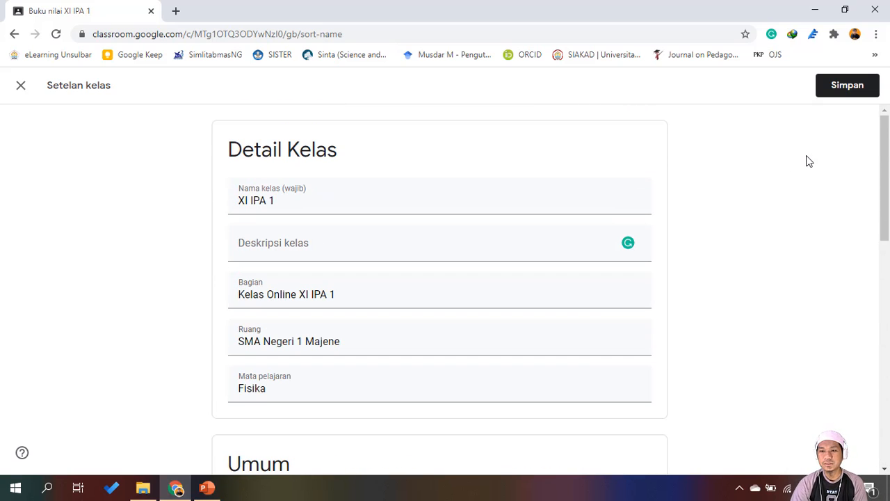
{"action": "left_click", "coordinate": [845, 89]}
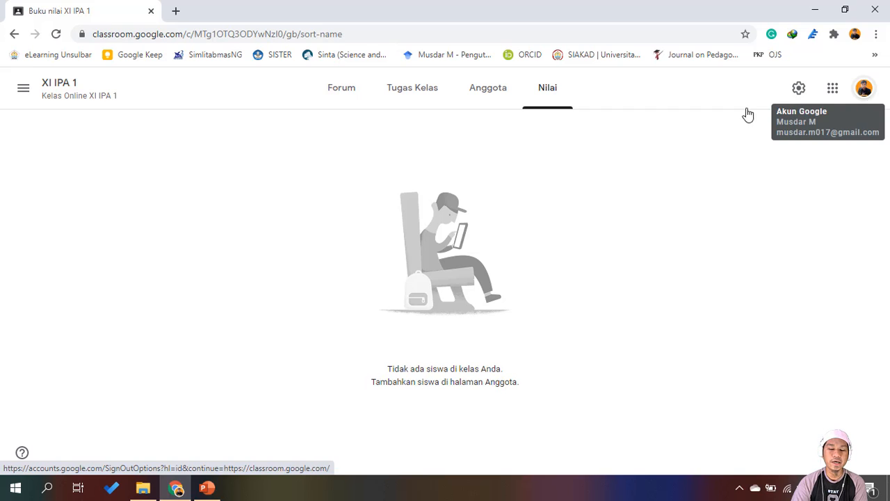
Go to the class Forum page and view the enlarged class code, closing it again.
{"action": "left_click", "coordinate": [341, 98]}
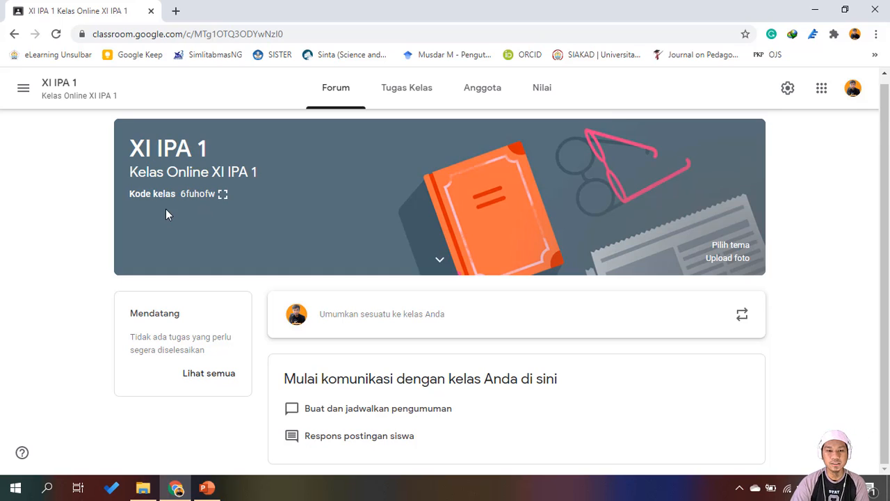
{"action": "left_click", "coordinate": [223, 197]}
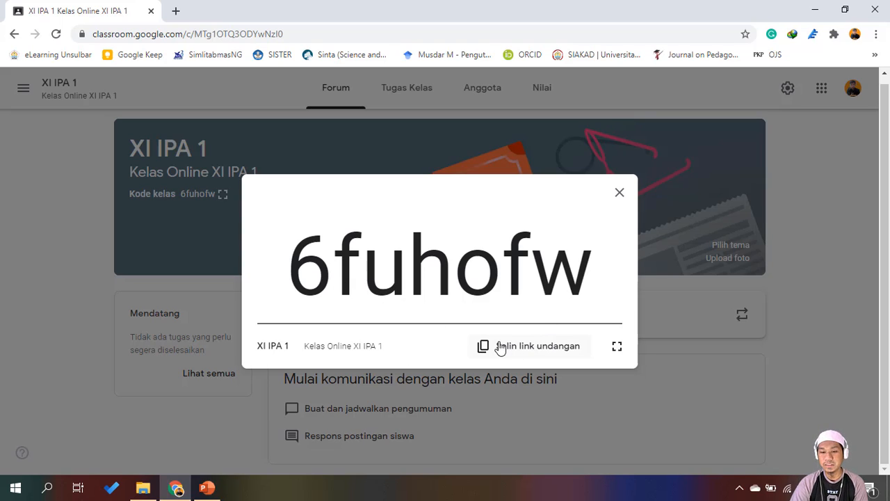
{"action": "left_click", "coordinate": [623, 196]}
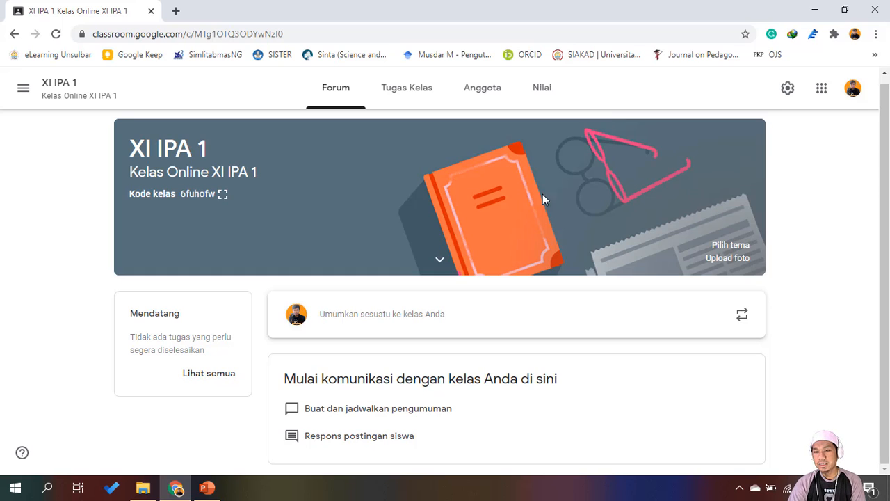
Browse the class theme gallery from Umum through Bahasa & Sejarah, Matematika & Sains, Seni and Olahraga to Lainnya.
{"action": "left_click", "coordinate": [738, 248]}
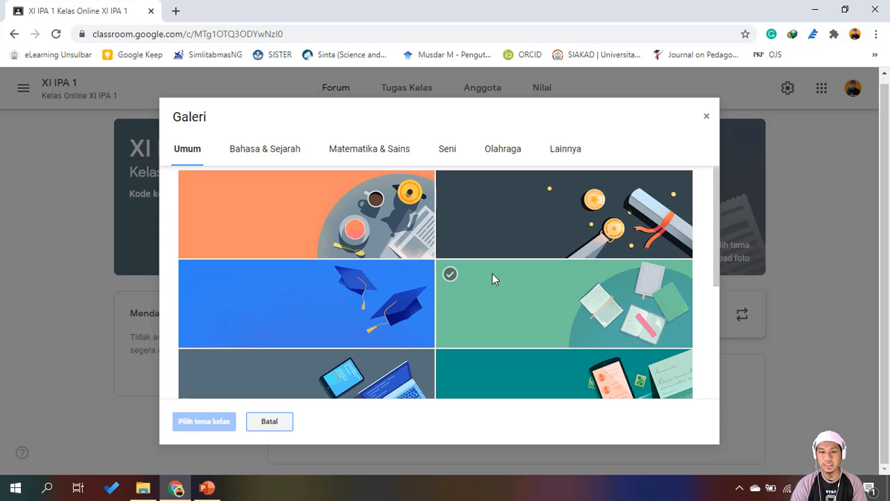
{"action": "scroll", "coordinate": [493, 278], "scroll_direction": "down", "scroll_amount": 2}
{"action": "scroll", "coordinate": [411, 306], "scroll_direction": "down", "scroll_amount": 1}
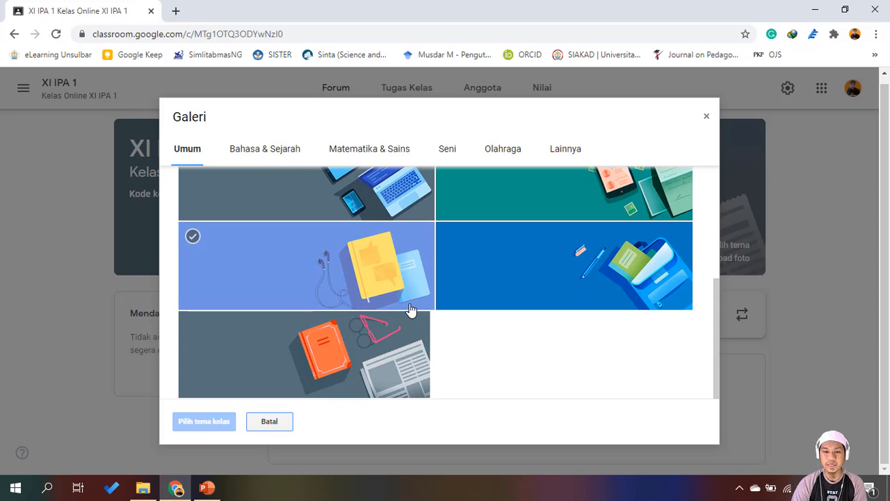
{"action": "scroll", "coordinate": [409, 312], "scroll_direction": "up", "scroll_amount": 3}
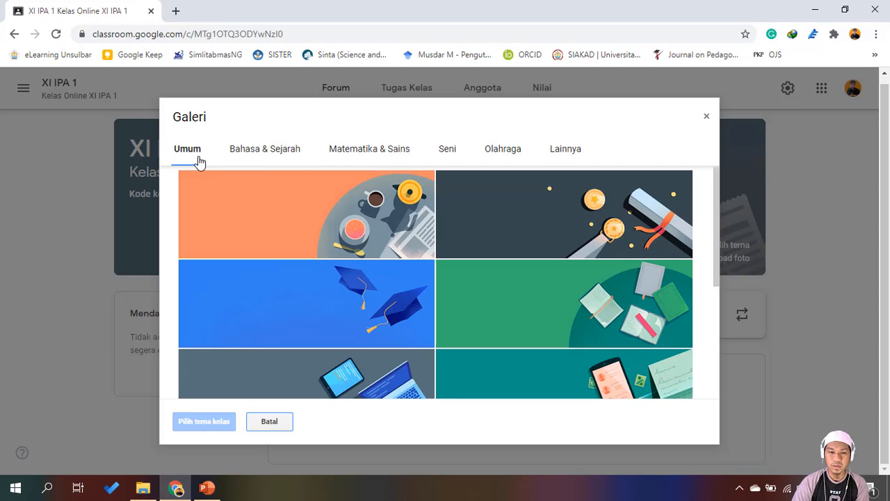
{"action": "left_click", "coordinate": [272, 164]}
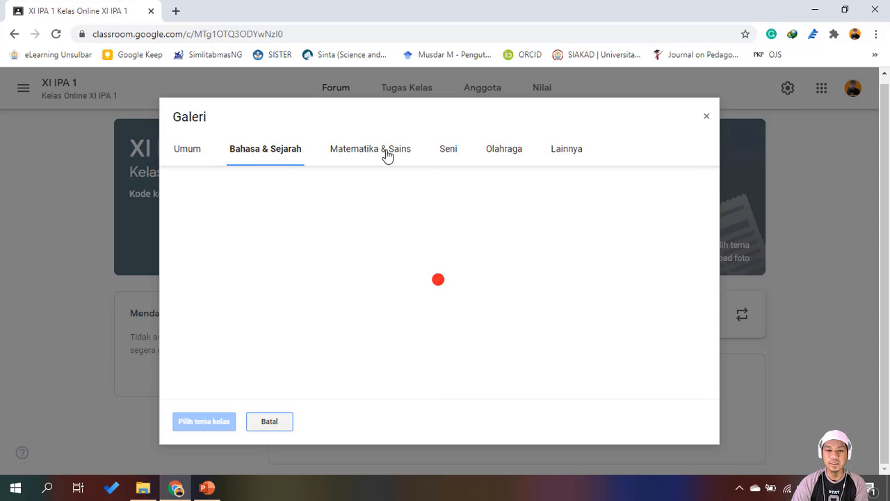
{"action": "left_click", "coordinate": [387, 153]}
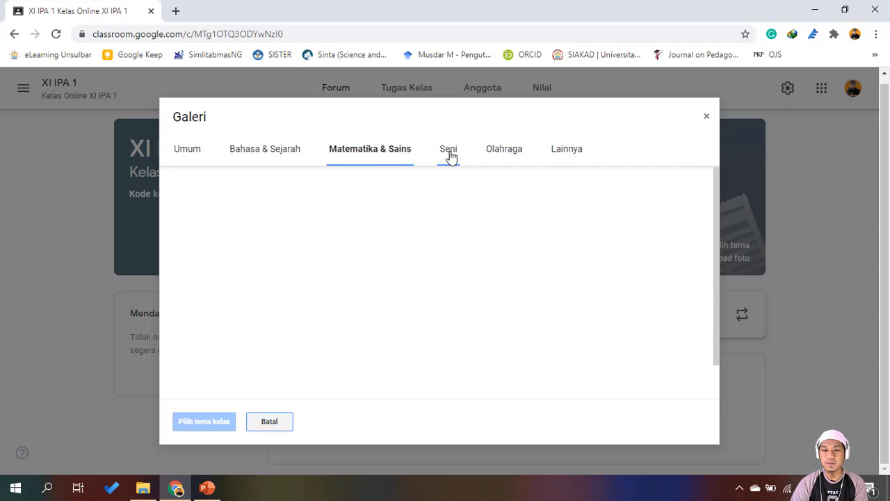
{"action": "left_click", "coordinate": [451, 154]}
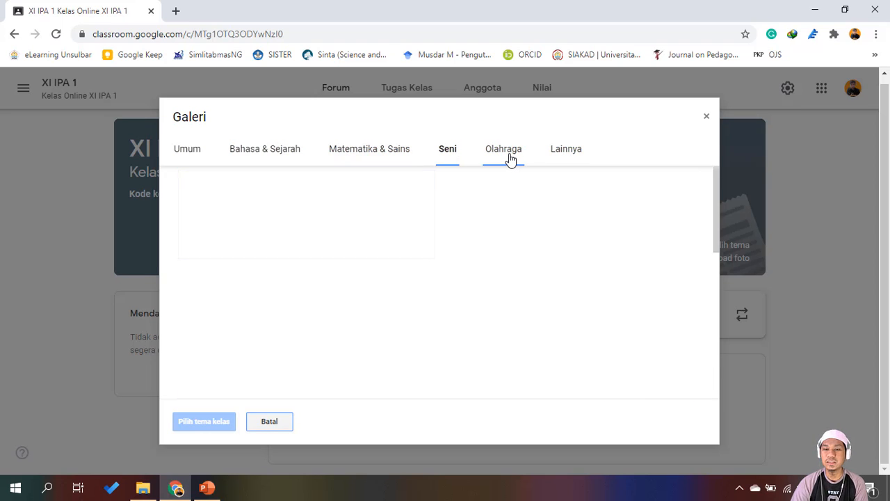
{"action": "left_click", "coordinate": [509, 159]}
{"action": "left_click", "coordinate": [561, 156]}
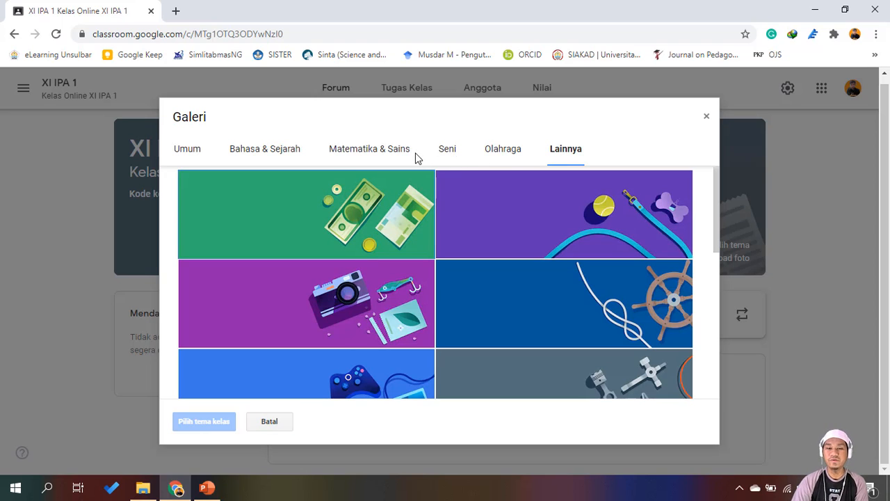
Apply the blue magnet and rocket blueprint theme from the Matematika & Sains category as the class theme.
{"action": "left_click", "coordinate": [371, 149]}
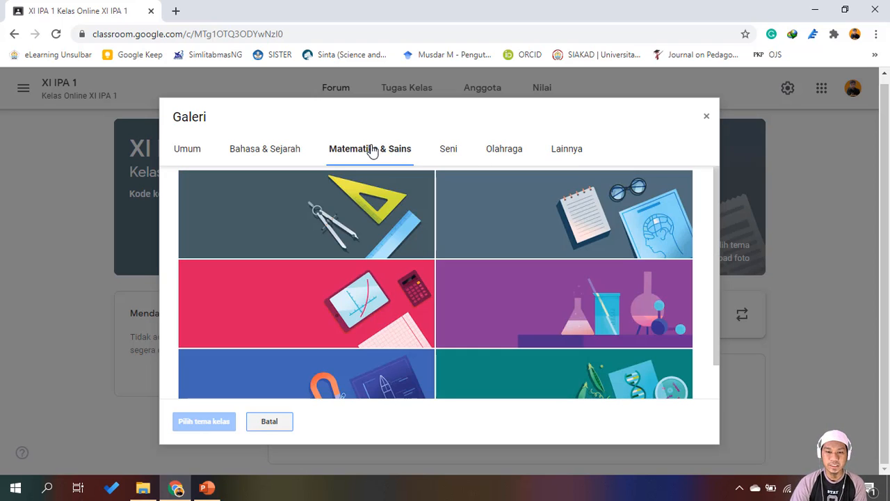
{"action": "scroll", "coordinate": [445, 200], "scroll_direction": "down", "scroll_amount": 1}
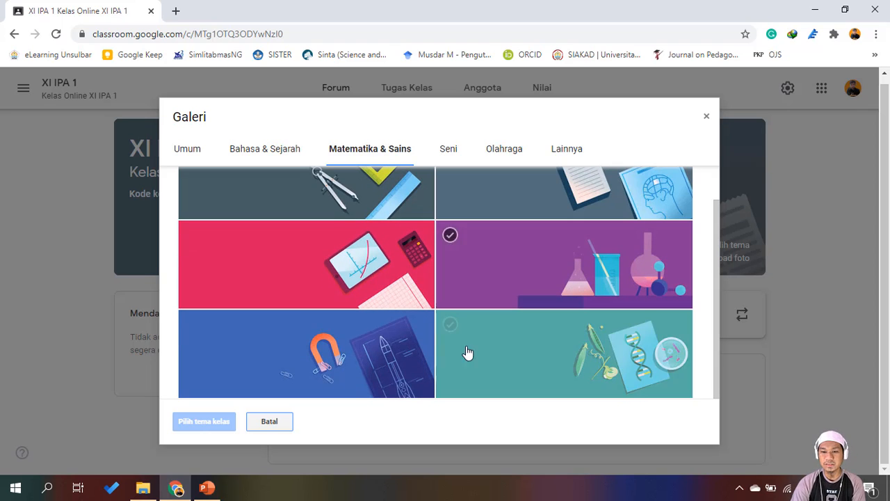
{"action": "scroll", "coordinate": [496, 308], "scroll_direction": "up", "scroll_amount": 1}
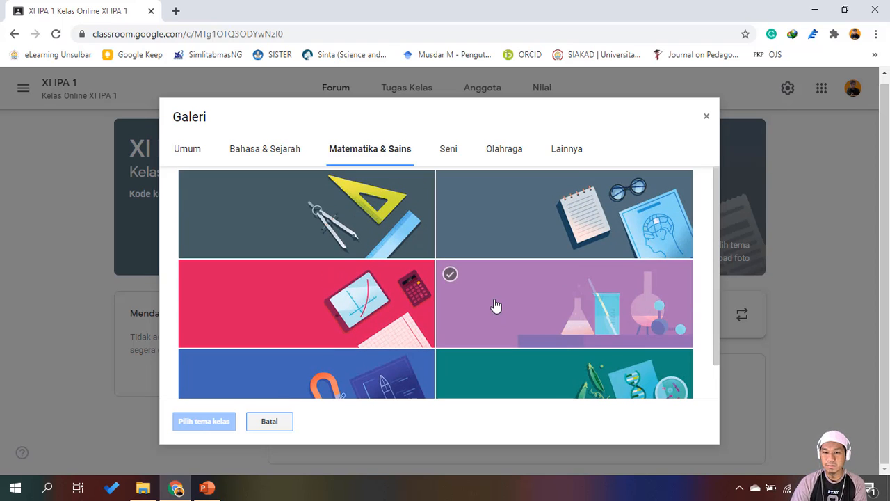
{"action": "scroll", "coordinate": [468, 299], "scroll_direction": "down", "scroll_amount": 1}
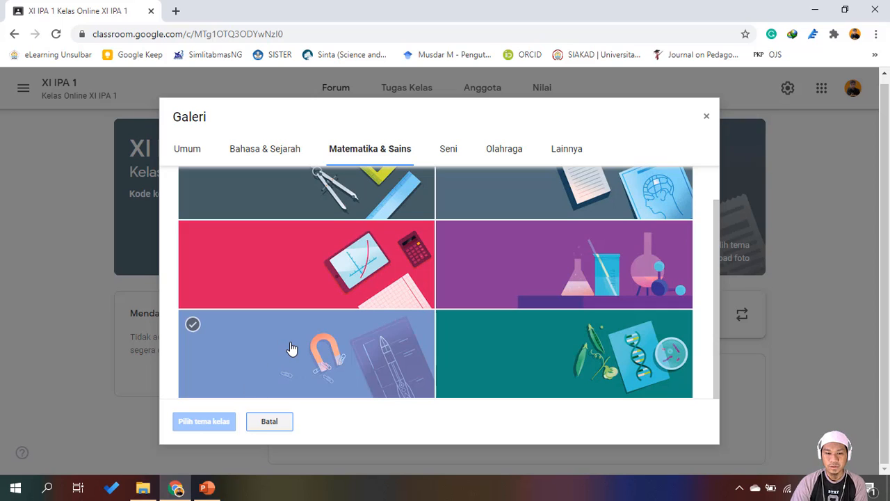
{"action": "left_click", "coordinate": [292, 347]}
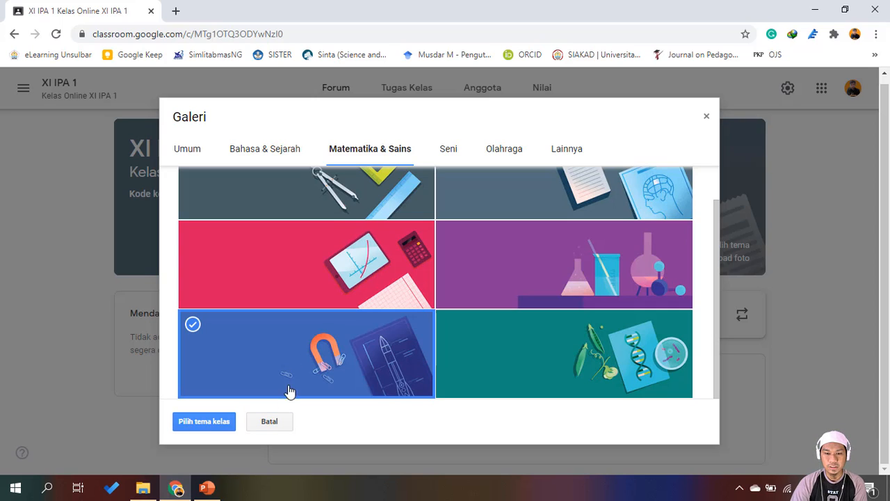
{"action": "left_click", "coordinate": [205, 422]}
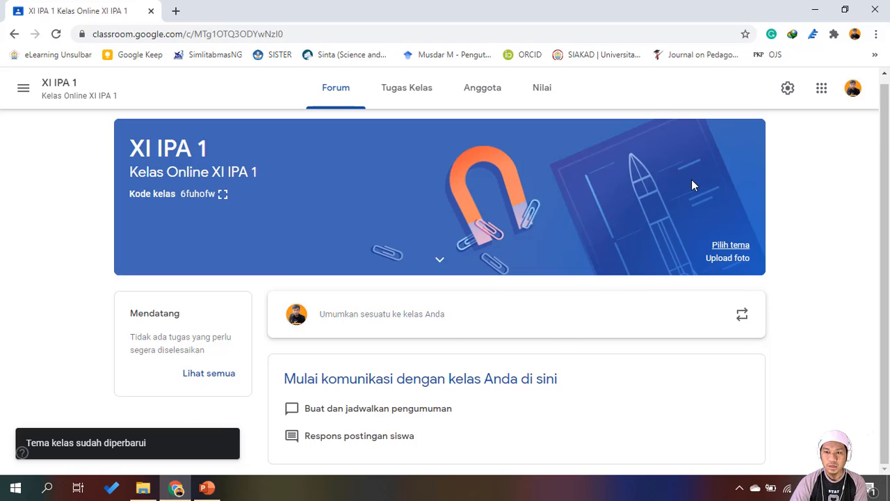
Start uploading a class banner photo from the computer and browse to the #3_2020 folder on DATA (D:).
{"action": "left_click", "coordinate": [726, 258]}
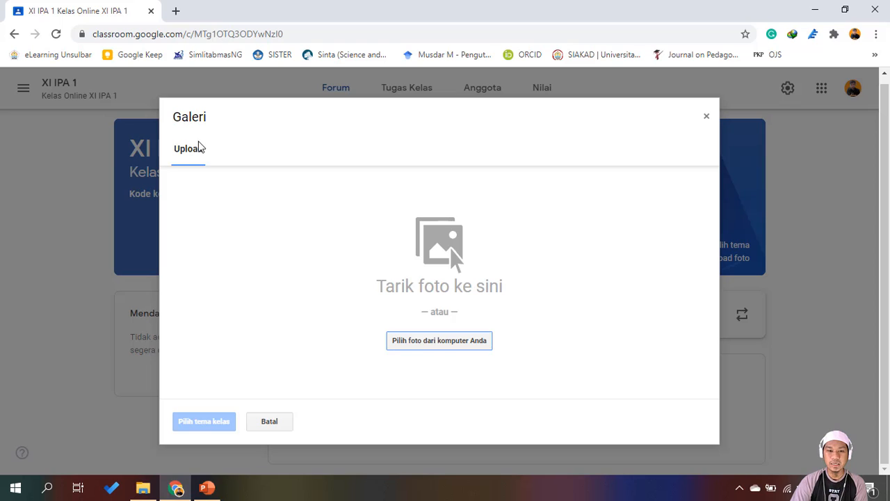
{"action": "left_click", "coordinate": [438, 346]}
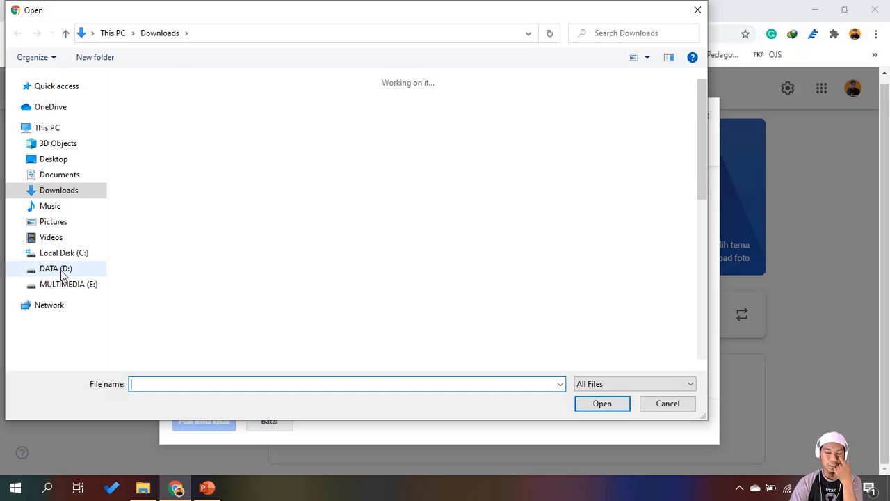
{"action": "left_click", "coordinate": [61, 272]}
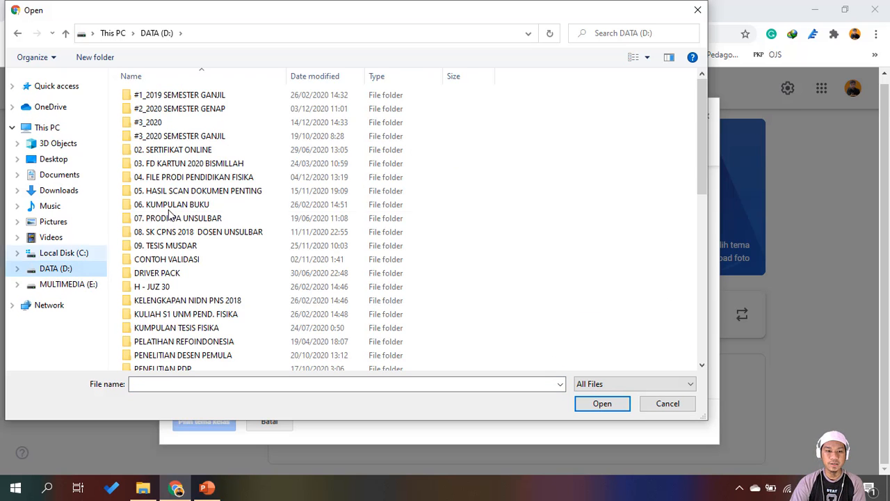
{"action": "double_click", "coordinate": [163, 125]}
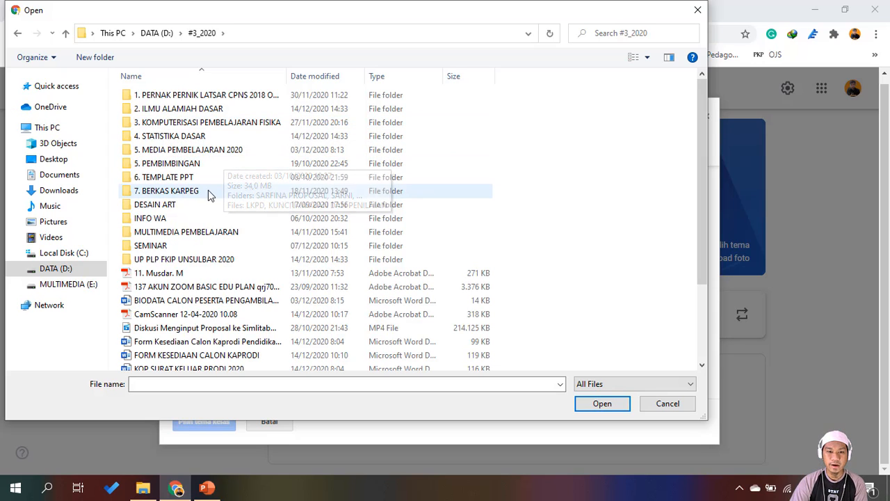
Look for a banner image in the 5. MEDIA PEMBELAJARAN 2020, 3. KOMPUTERISASI PEMBELAJARAN FISIKA and 2. ILMU ALAMIAH DASAR folders.
{"action": "double_click", "coordinate": [194, 154]}
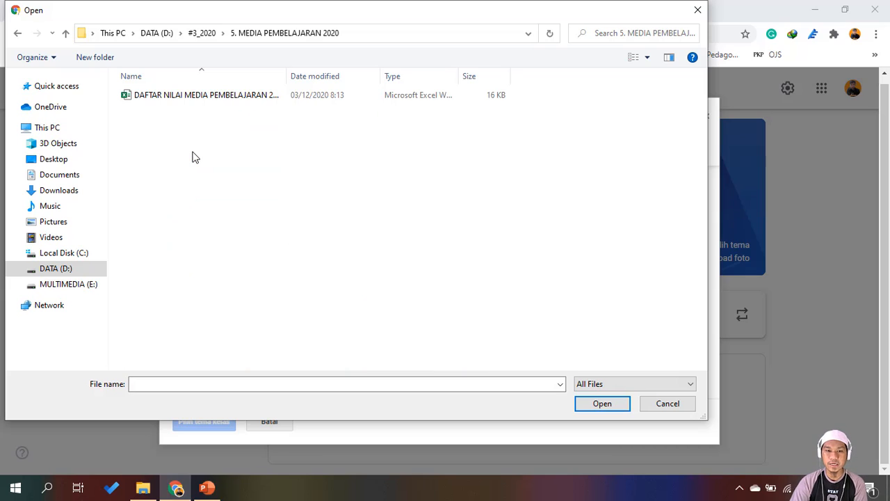
{"action": "left_click", "coordinate": [18, 33]}
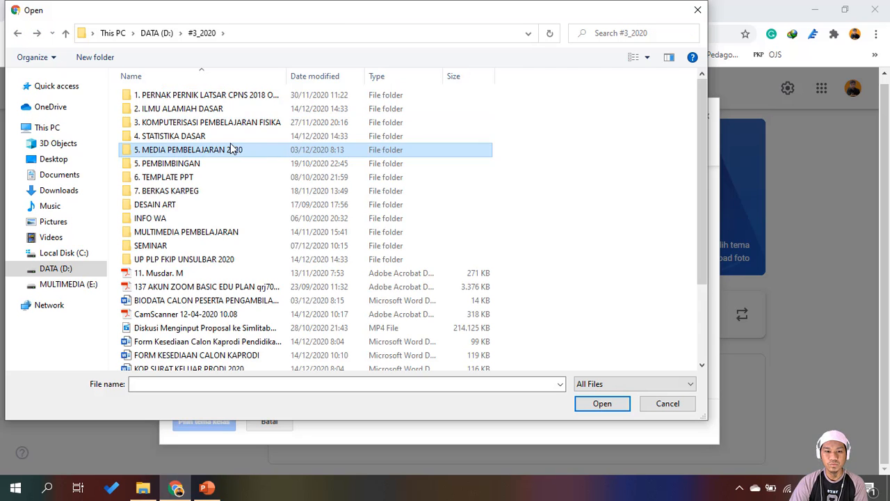
{"action": "scroll", "coordinate": [251, 197], "scroll_direction": "down", "scroll_amount": 1}
{"action": "scroll", "coordinate": [251, 201], "scroll_direction": "down", "scroll_amount": 2}
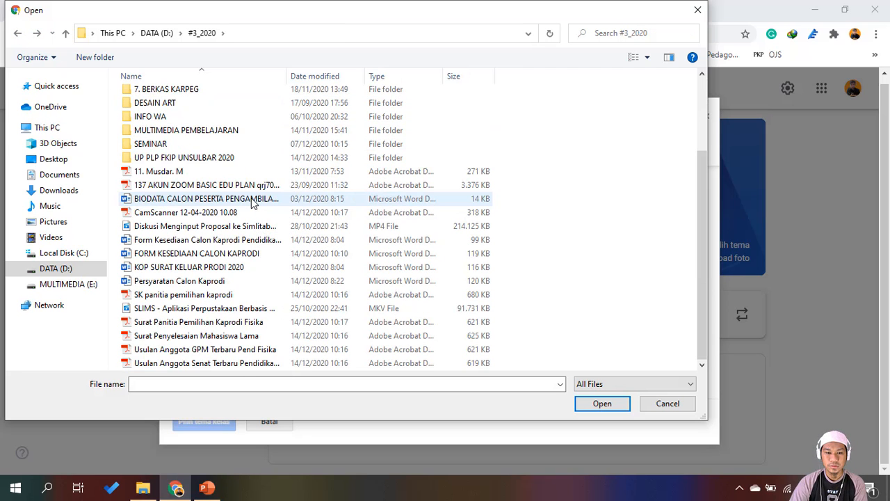
{"action": "scroll", "coordinate": [253, 201], "scroll_direction": "up", "scroll_amount": 3}
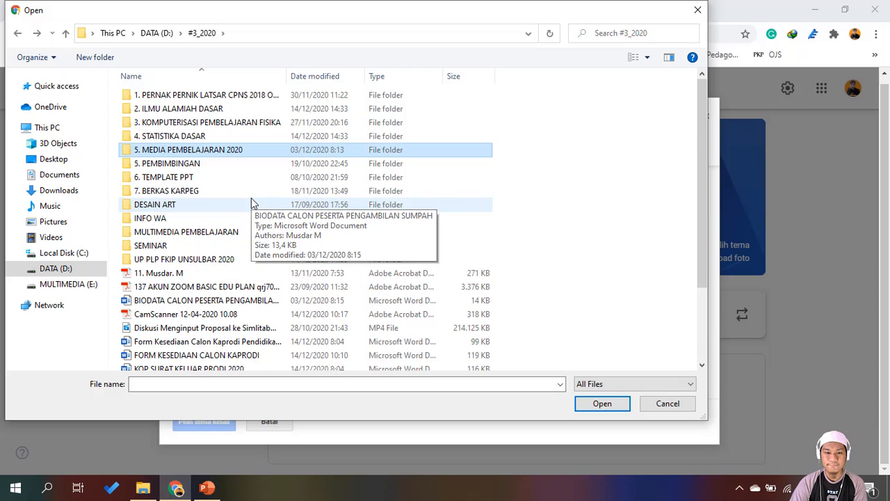
{"action": "double_click", "coordinate": [207, 123]}
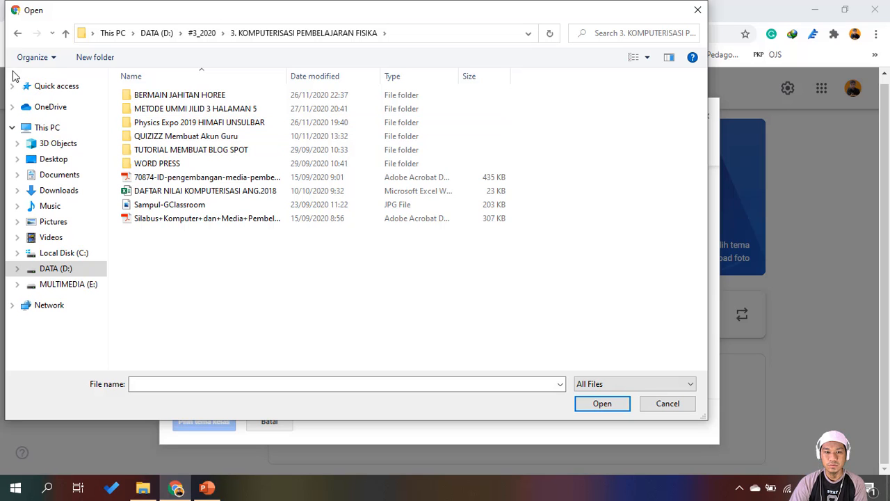
{"action": "left_click", "coordinate": [17, 33]}
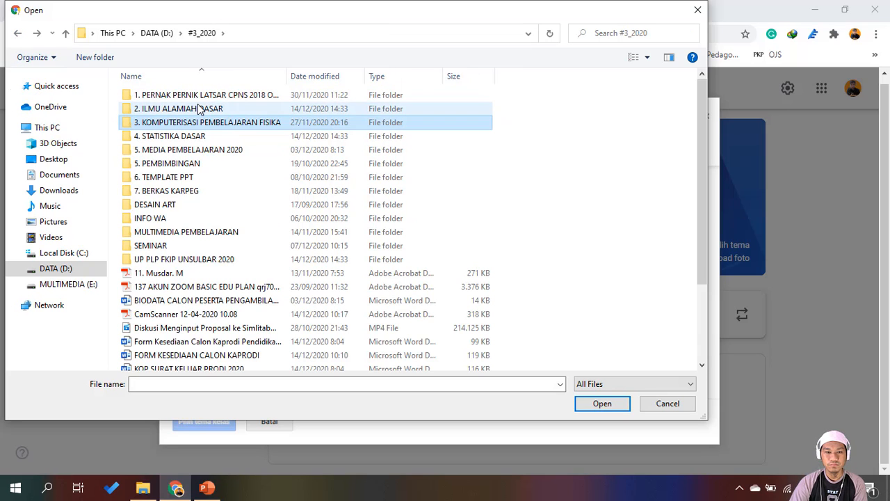
{"action": "left_click", "coordinate": [200, 109]}
{"action": "double_click", "coordinate": [200, 109]}
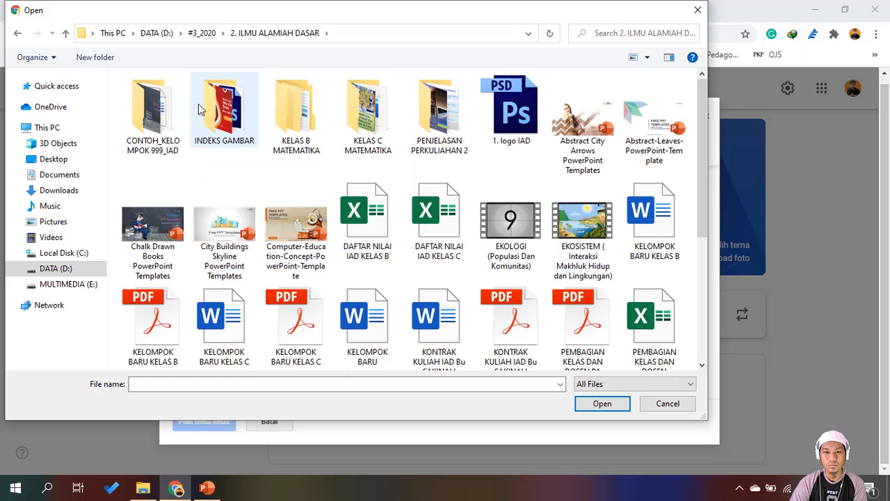
{"action": "left_click_drag", "start_coordinate": [700, 173], "coordinate": [661, 95]}
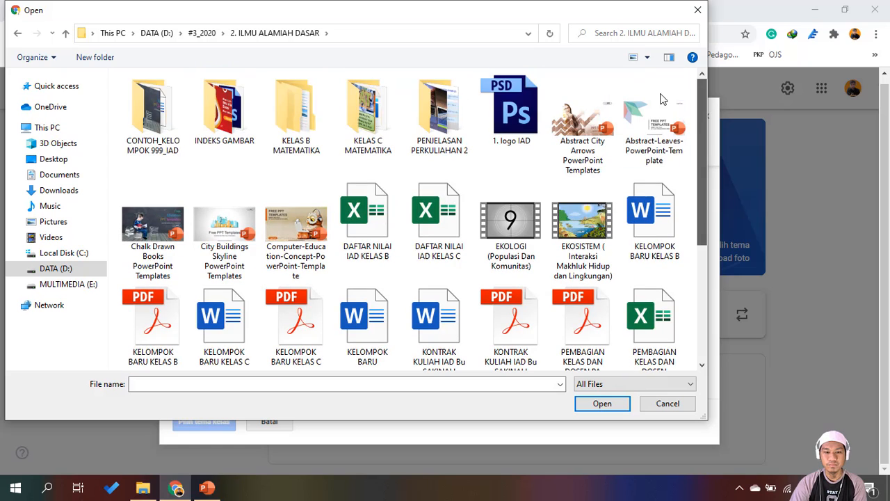
{"action": "left_click", "coordinate": [17, 36]}
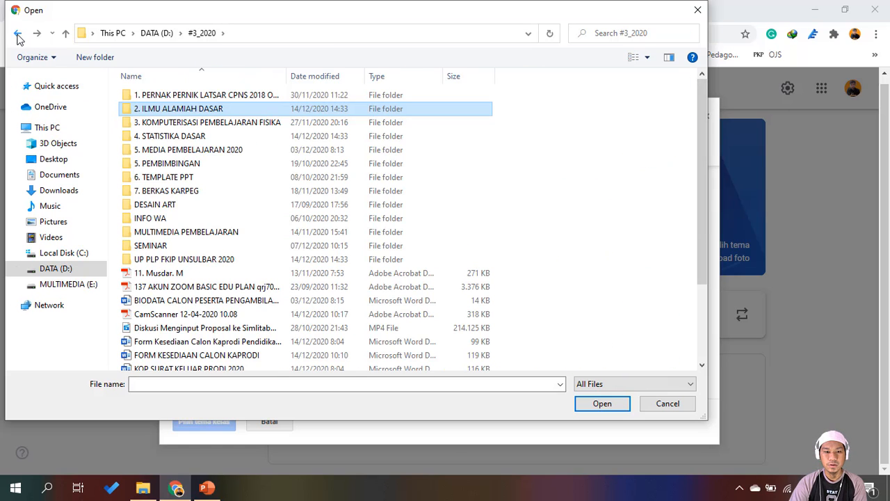
{"action": "left_click", "coordinate": [64, 192]}
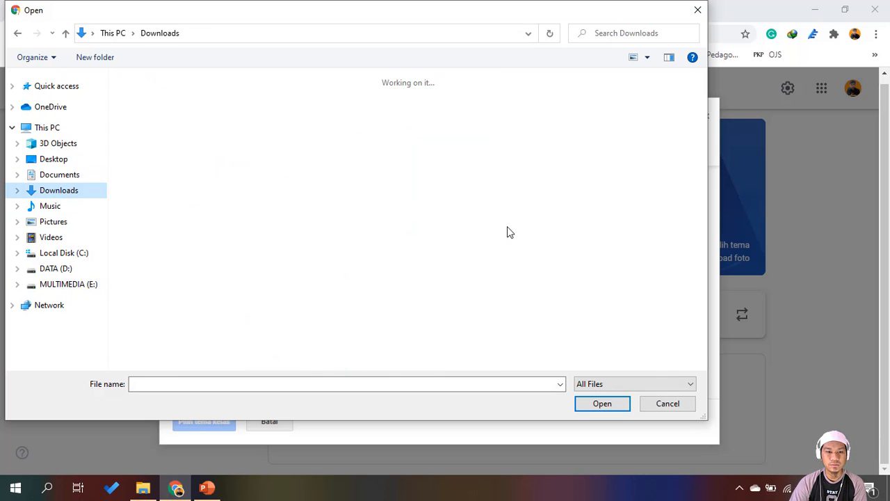
{"action": "scroll", "coordinate": [507, 231], "scroll_direction": "down", "scroll_amount": 10}
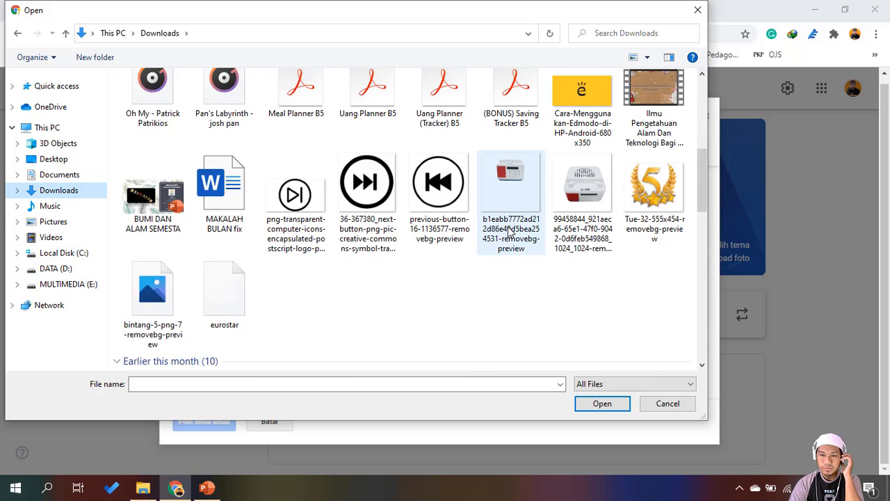
{"action": "scroll", "coordinate": [509, 232], "scroll_direction": "down", "scroll_amount": 5}
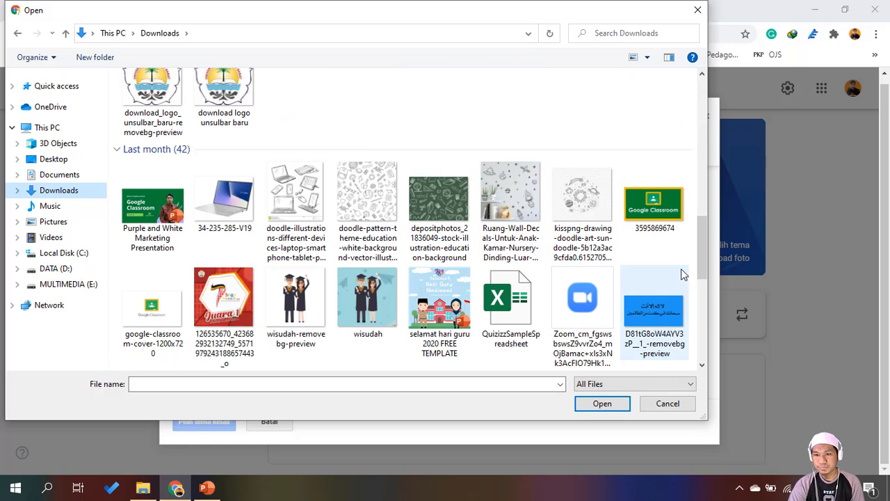
{"action": "double_click", "coordinate": [656, 224]}
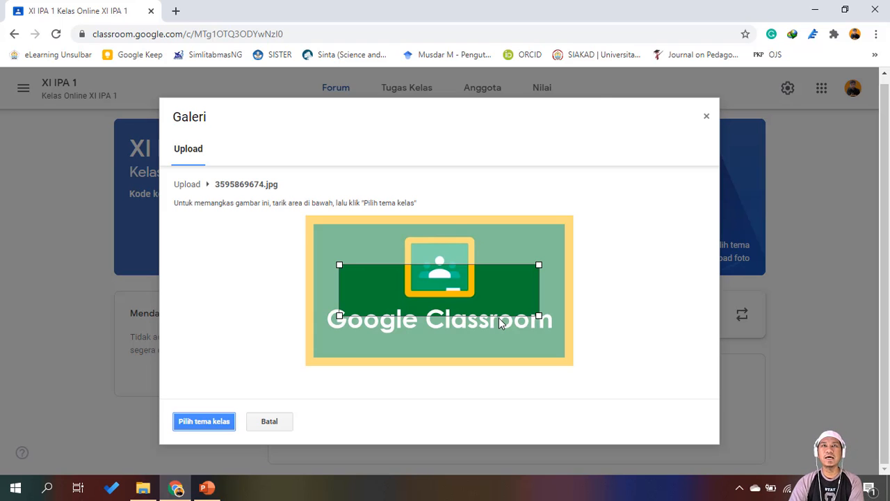
Widen the crop area to the full width of the image and place it over the "Google Classroom" text.
{"action": "left_click_drag", "start_coordinate": [444, 294], "coordinate": [445, 263]}
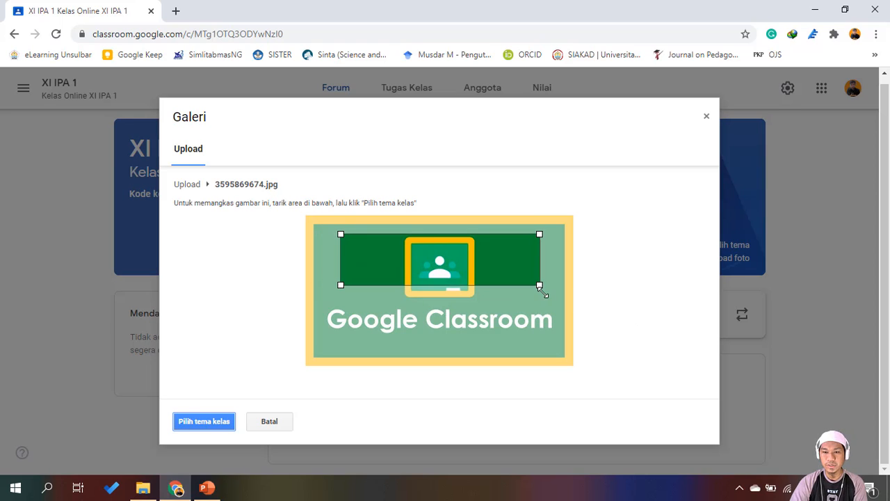
{"action": "left_click_drag", "start_coordinate": [541, 283], "coordinate": [594, 316]}
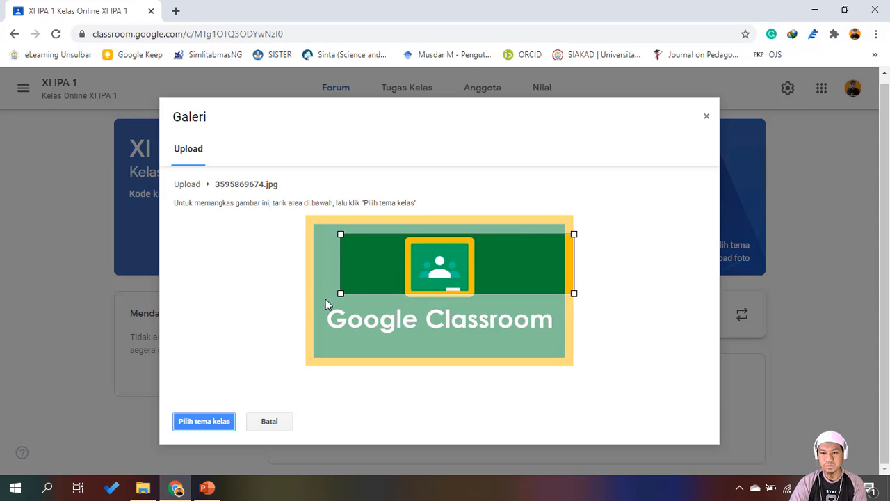
{"action": "left_click_drag", "start_coordinate": [341, 292], "coordinate": [284, 326]}
{"action": "left_click_drag", "start_coordinate": [547, 260], "coordinate": [547, 318]}
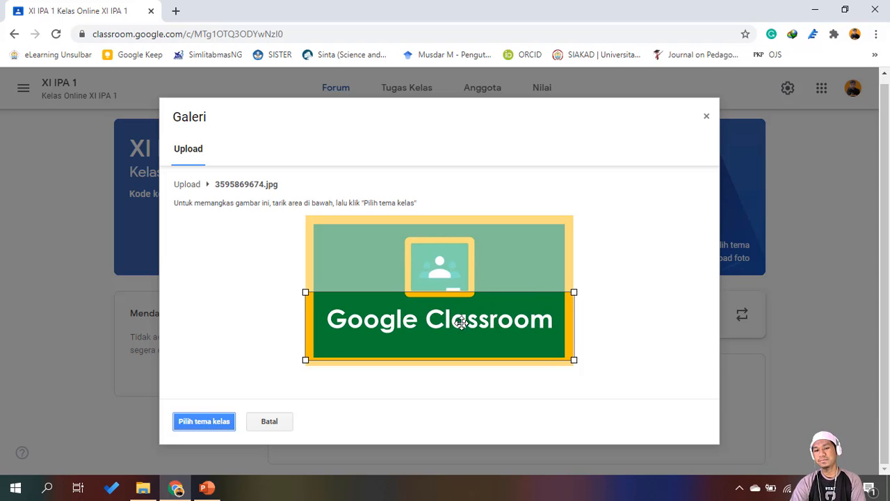
Tighten the crop around the "Google Classroom" text, excluding the yellow border and the logo, and apply it as the class theme.
{"action": "left_click_drag", "start_coordinate": [461, 317], "coordinate": [467, 328]}
{"action": "left_click_drag", "start_coordinate": [306, 365], "coordinate": [310, 361]}
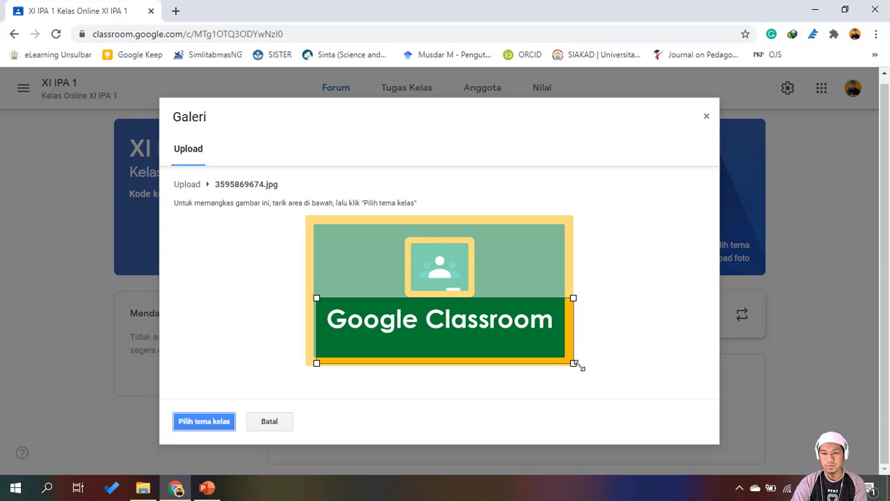
{"action": "left_click_drag", "start_coordinate": [574, 363], "coordinate": [564, 359]}
{"action": "left_click_drag", "start_coordinate": [512, 325], "coordinate": [516, 319]}
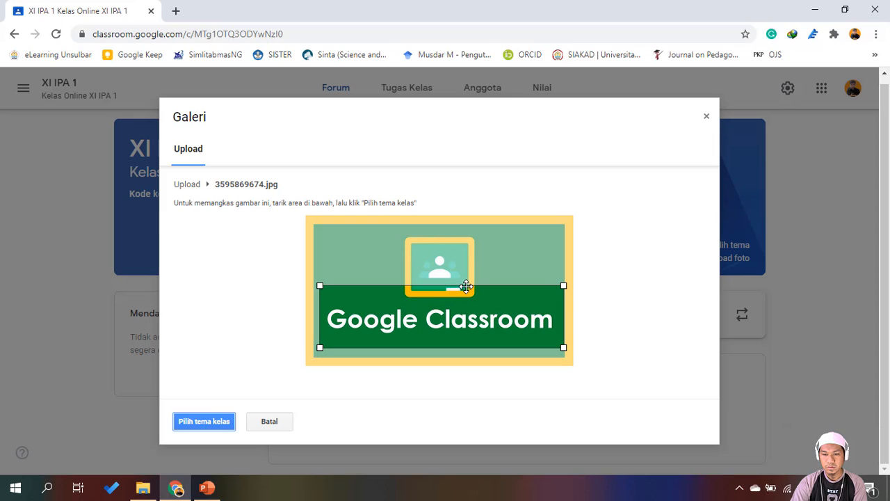
{"action": "left_click_drag", "start_coordinate": [565, 284], "coordinate": [534, 301]}
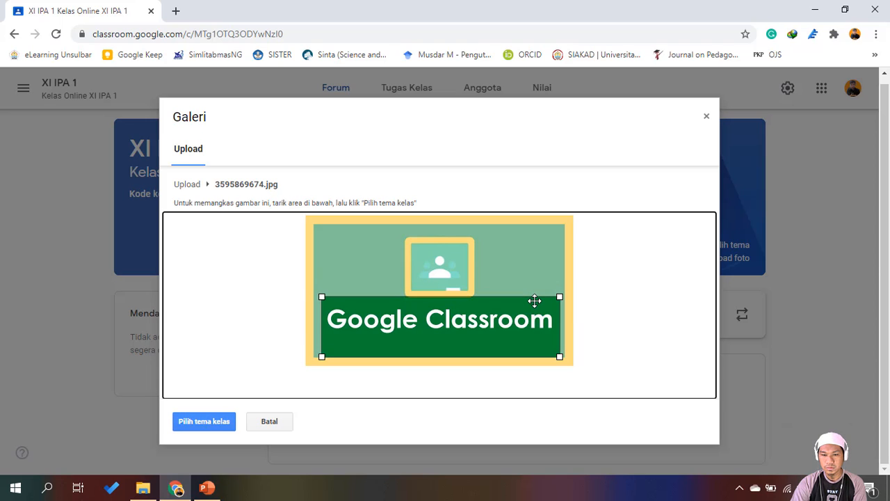
{"action": "left_click", "coordinate": [216, 422]}
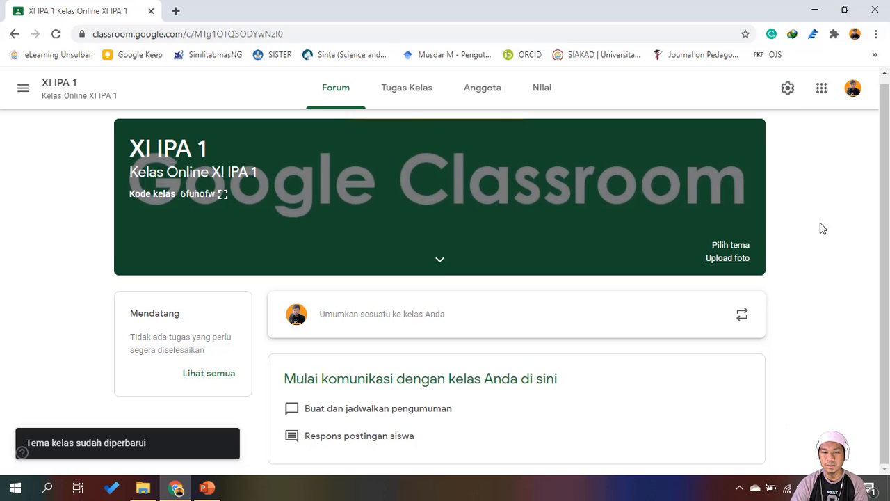
{"action": "scroll", "coordinate": [820, 223], "scroll_direction": "up", "scroll_amount": 1}
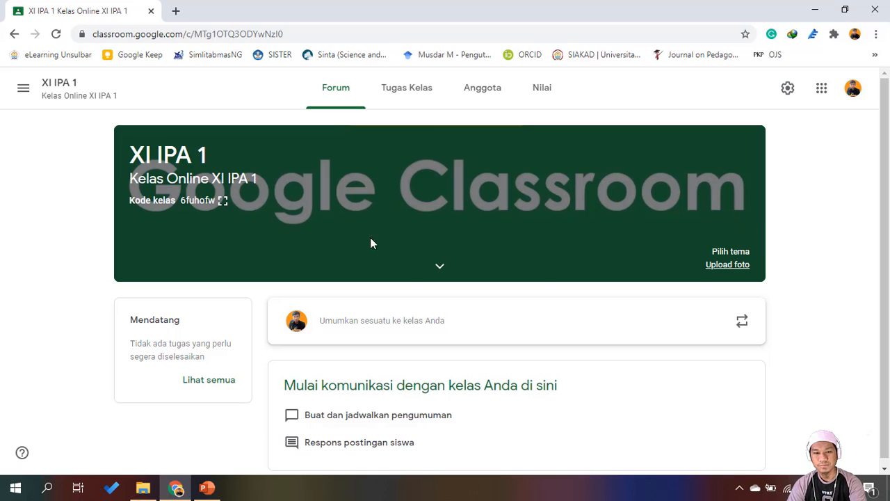